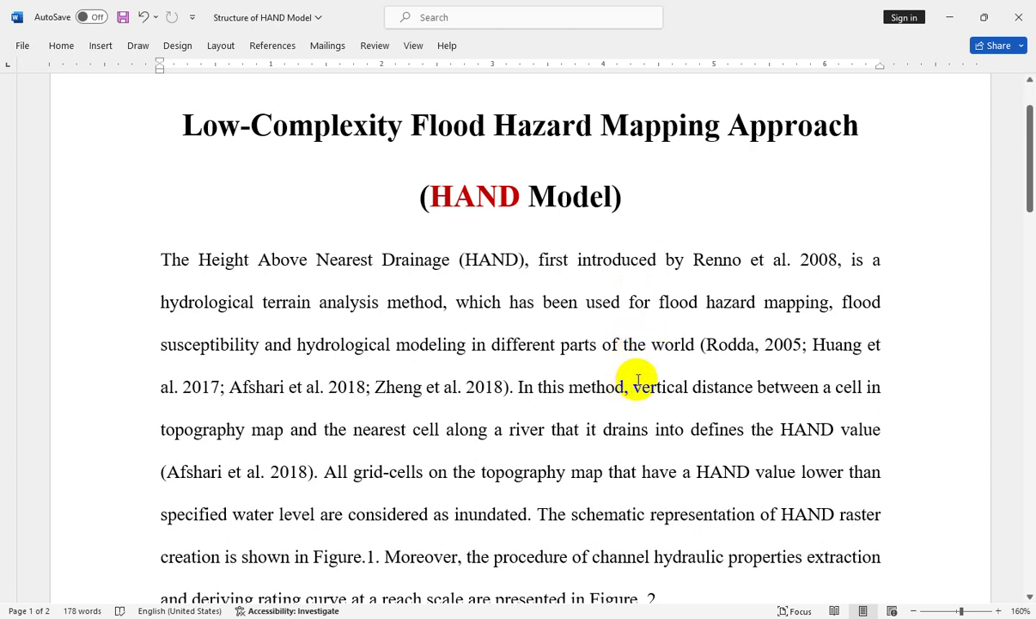
Step: Scroll down to Figure 1 in Word, then switch to Chrome's OpenTopography Data Catalog tab
scroll(637, 380, down, 1)
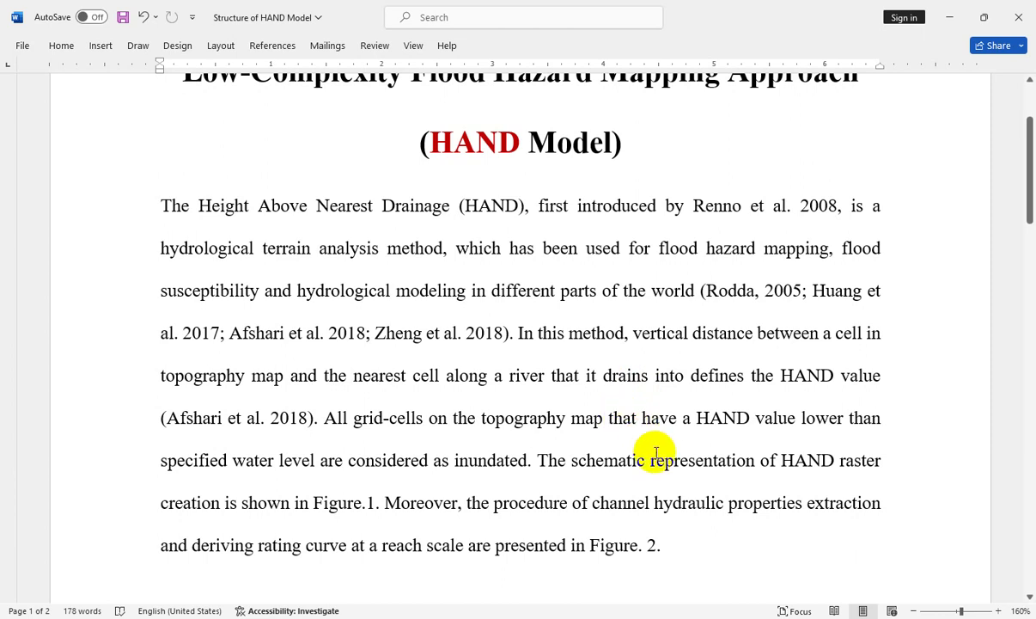
scroll(682, 451, down, 10)
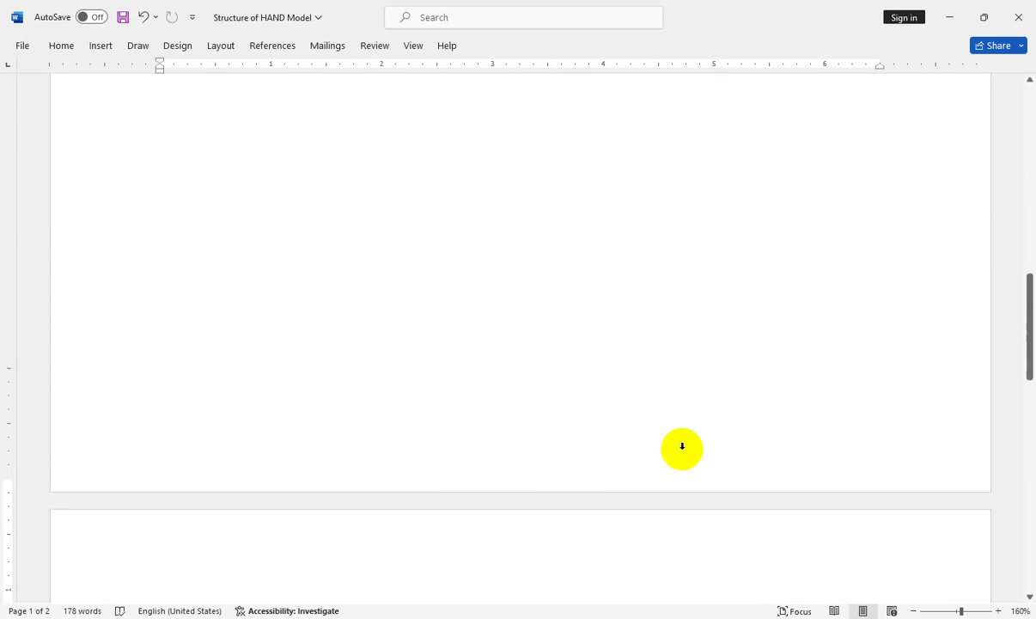
scroll(682, 451, down, 4)
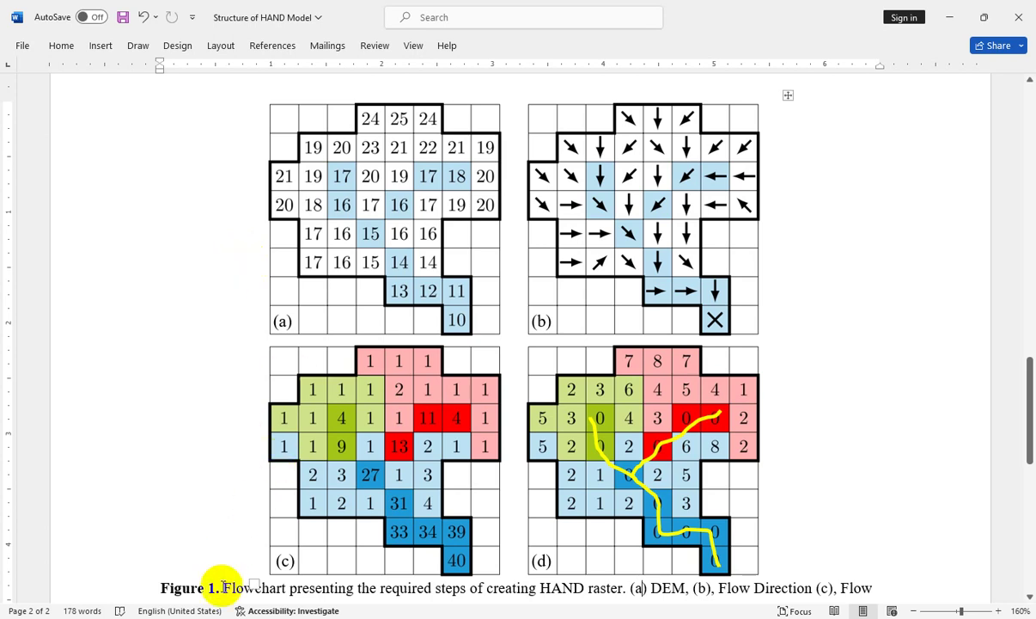
mouse_move(228, 617)
click(299, 575)
click(286, 21)
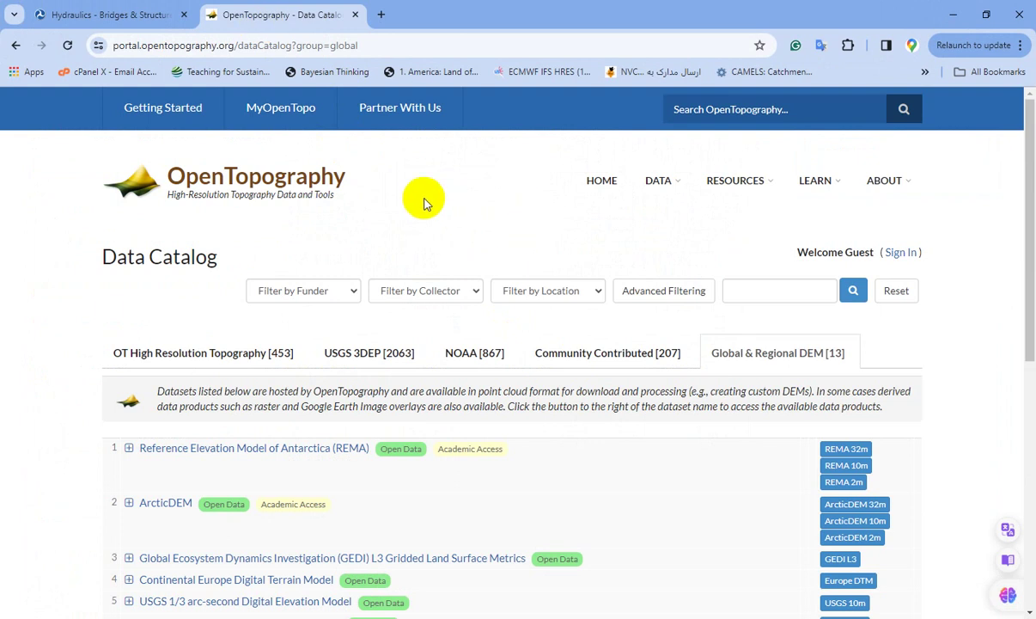
Step: Scroll down the Global & Regional DEM list and open the AW3D30 dataset page
scroll(670, 311, down, 2)
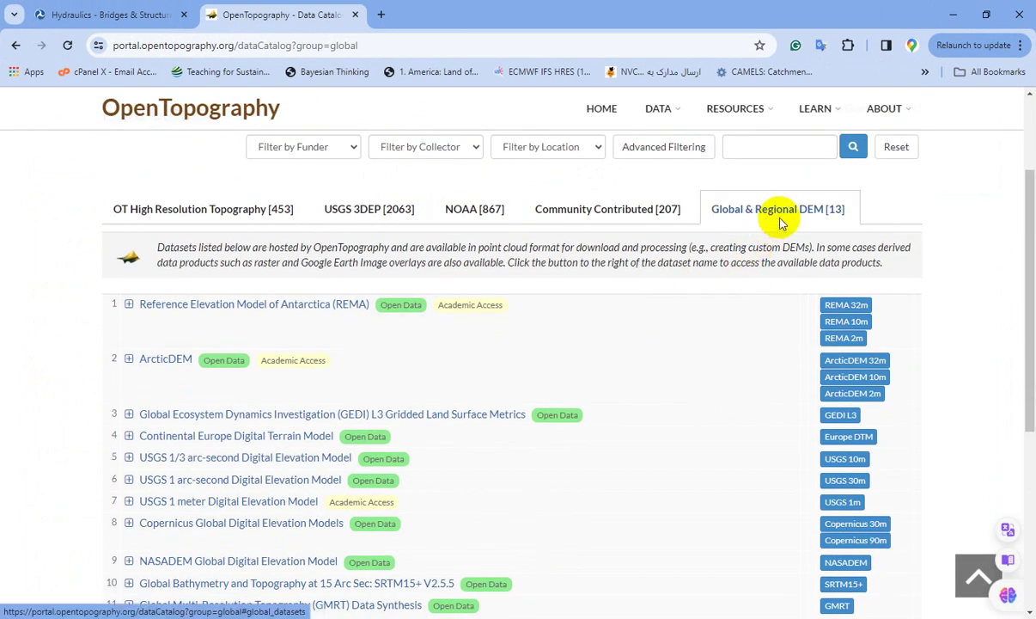
scroll(945, 264, down, 2)
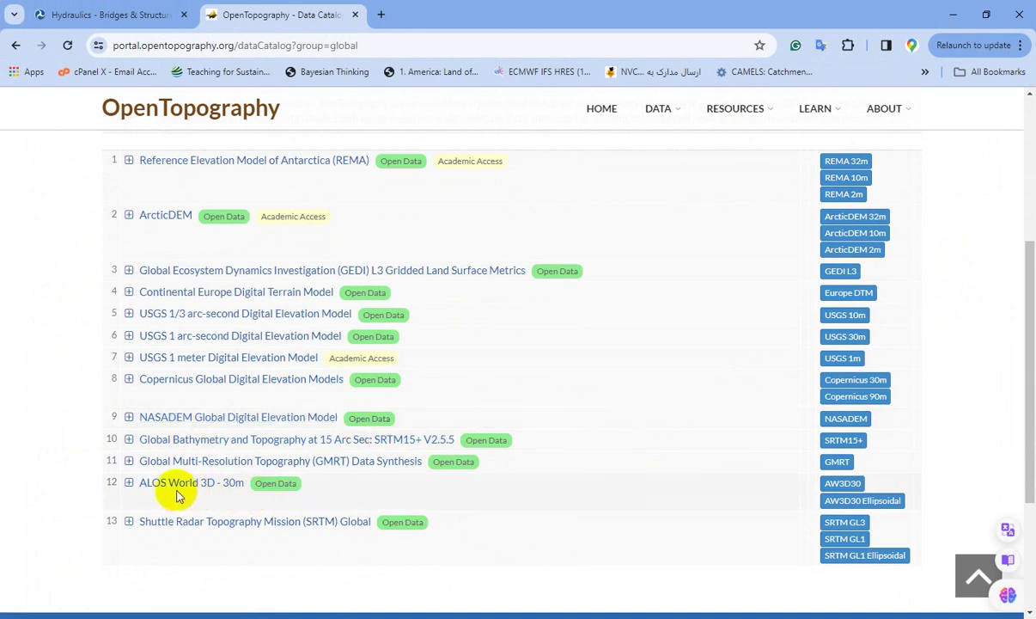
click(844, 484)
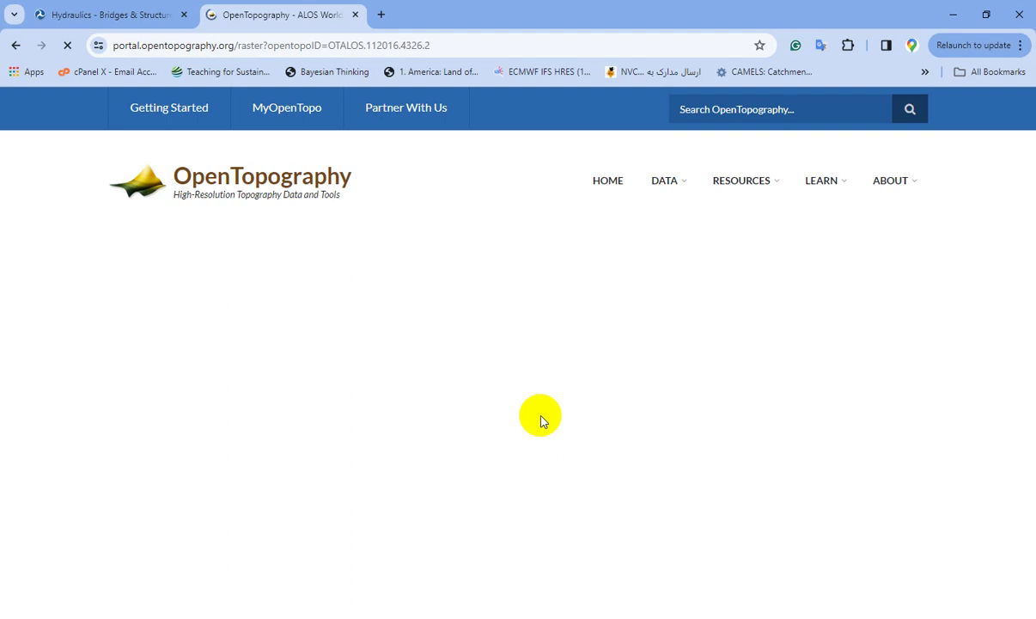
Step: Zoom the map to Iran and draw an area-of-interest rectangle near Zanjan and Rasht
scroll(657, 327, down, 1)
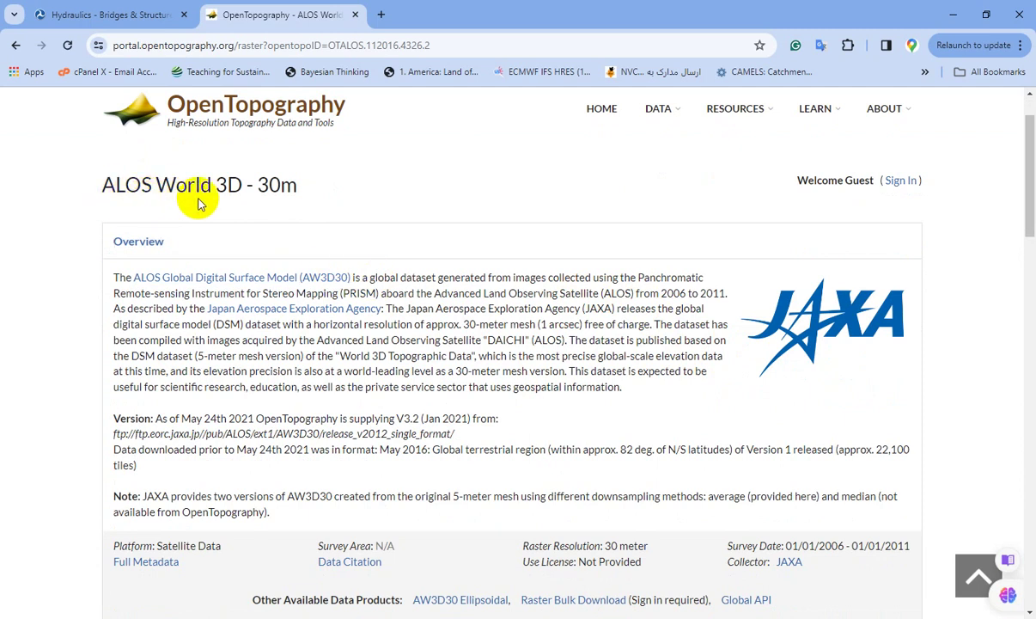
scroll(589, 262, down, 4)
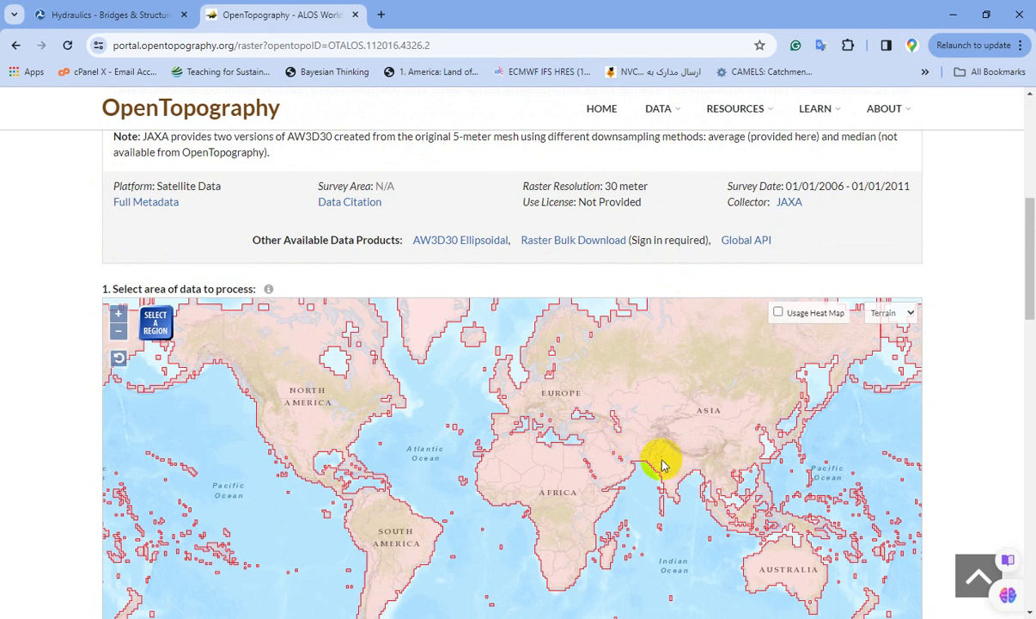
scroll(636, 449, up, 2)
scroll(508, 428, up, 3)
scroll(469, 409, down, 1)
scroll(469, 413, up, 1)
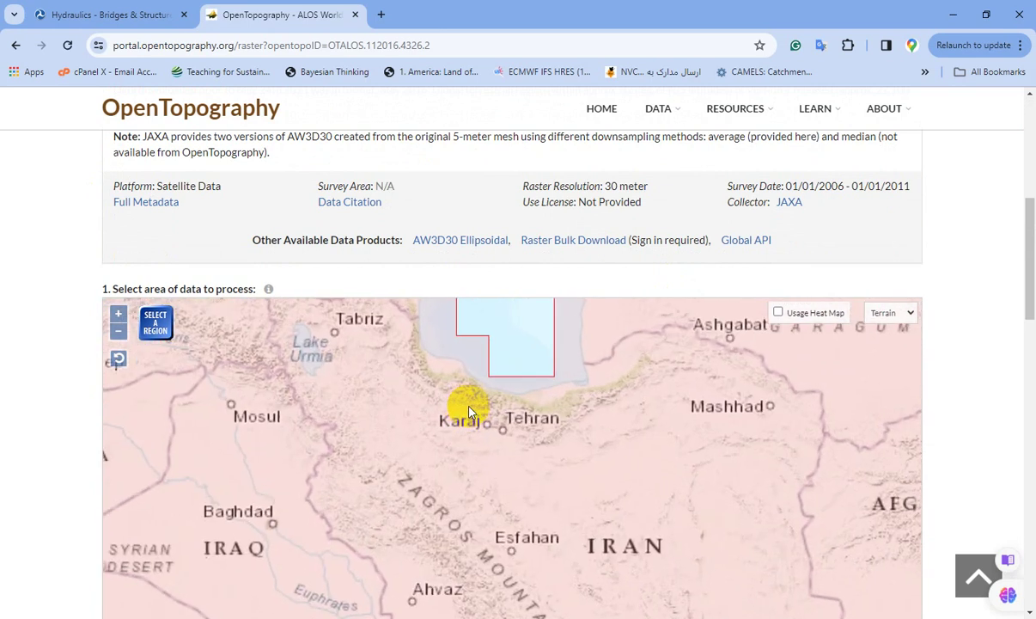
click(162, 323)
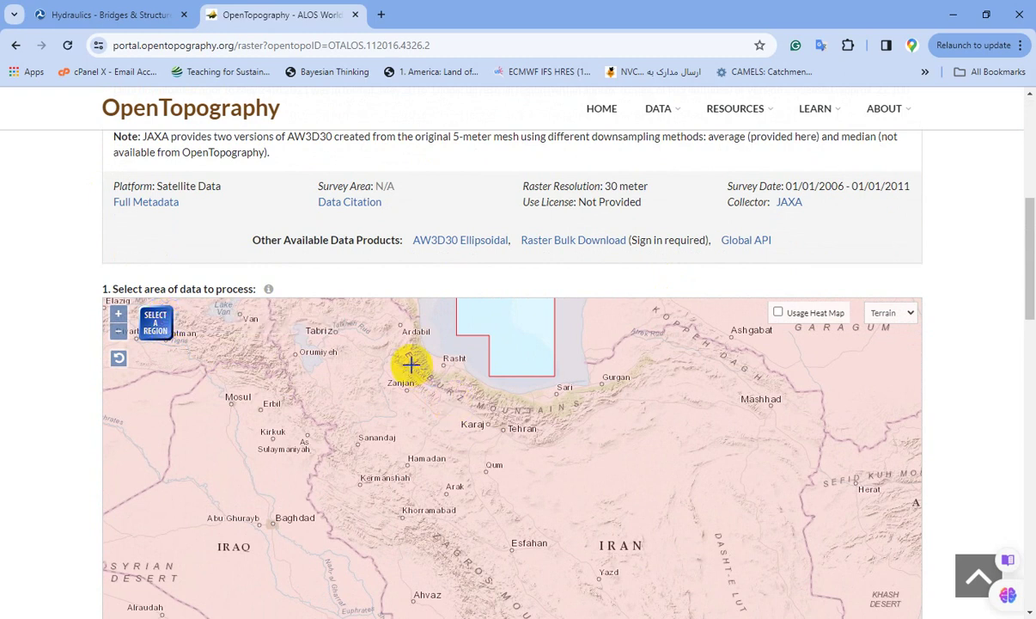
drag(411, 366, 463, 406)
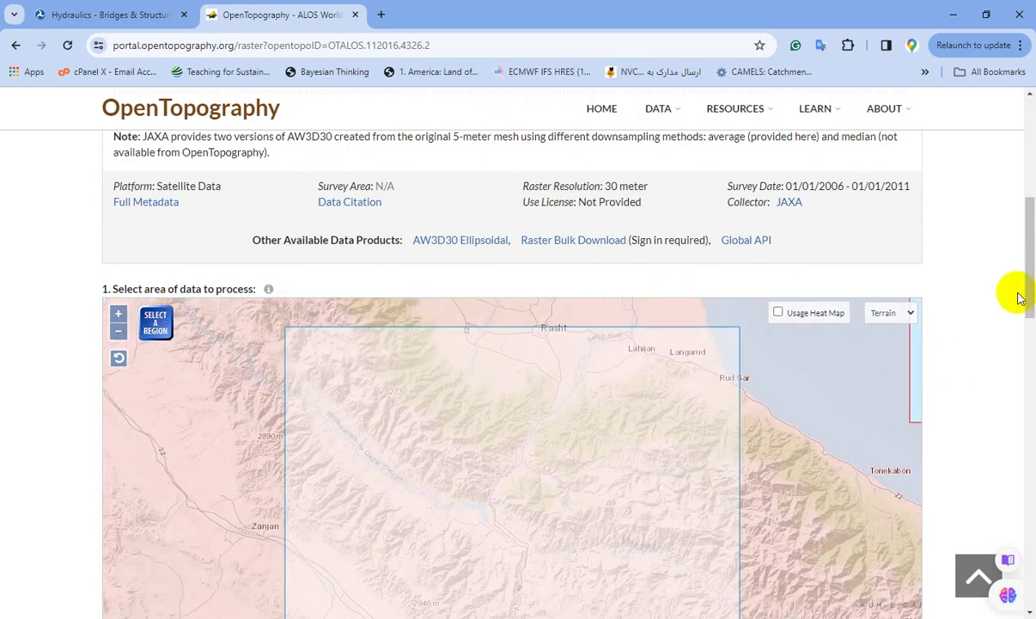
mouse_move(1019, 290)
mouse_down()
mouse_move(1022, 335)
mouse_move(1004, 393)
mouse_move(987, 537)
mouse_up()
Step: Visit the job title and description fields, then go back to the Word document
click(388, 363)
click(337, 392)
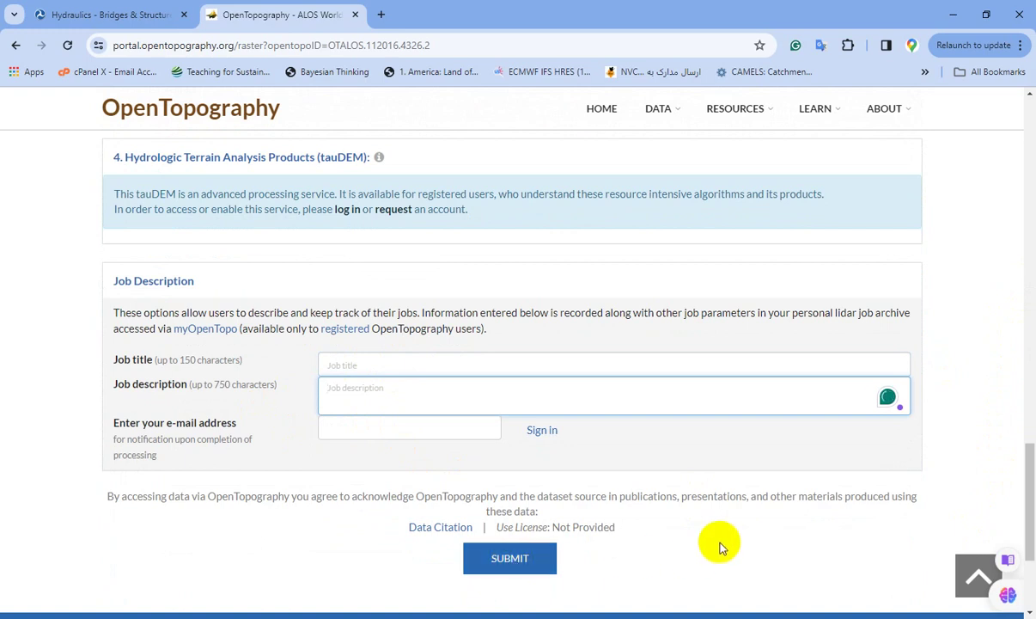
scroll(722, 547, up, 1)
scroll(720, 546, up, 4)
click(952, 15)
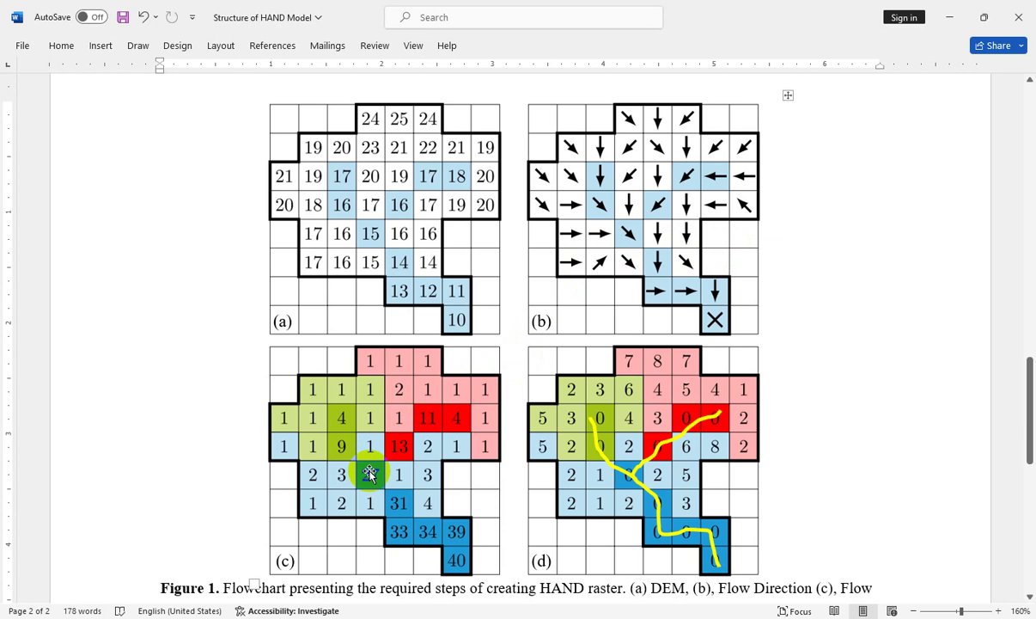
scroll(370, 472, down, 1)
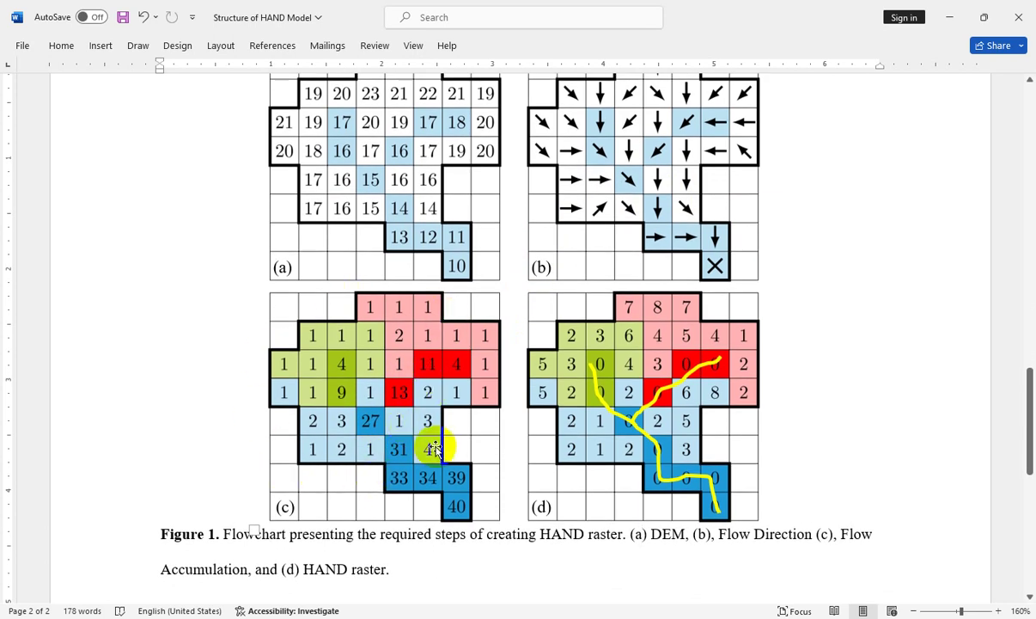
click(399, 393)
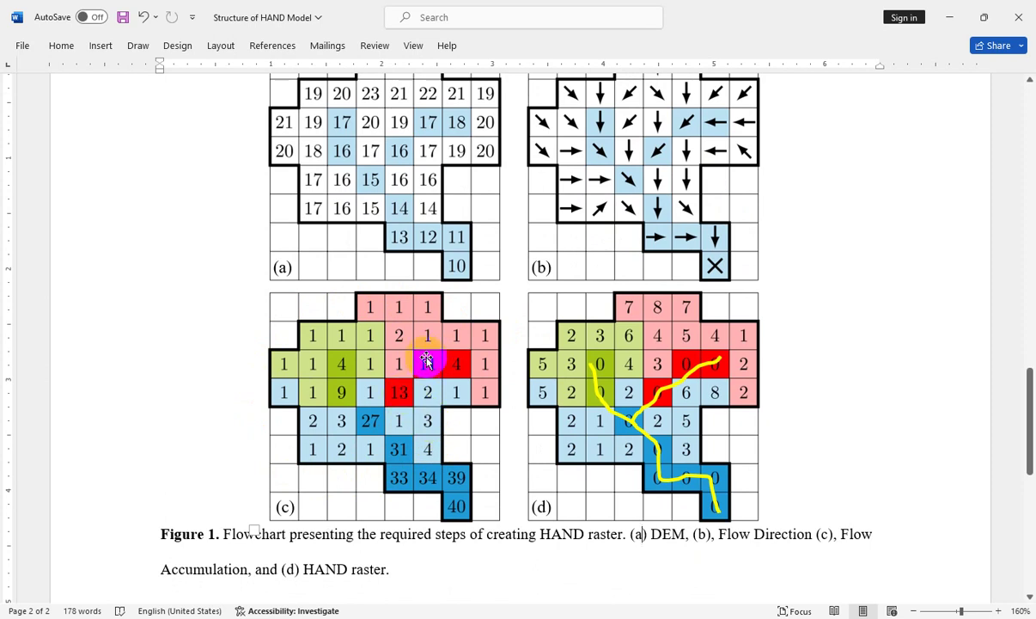
click(421, 361)
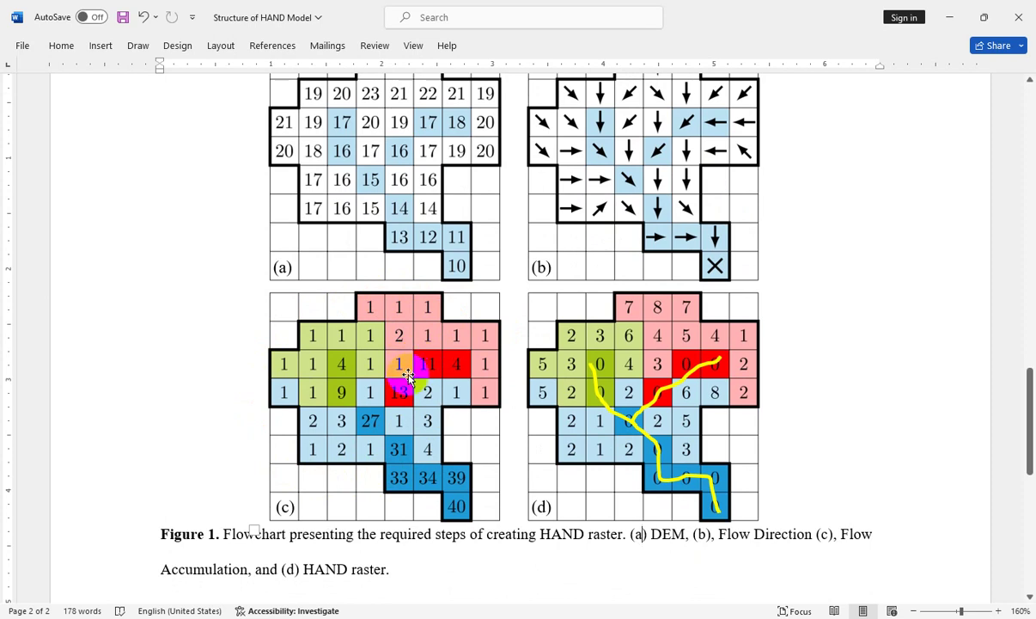
click(400, 395)
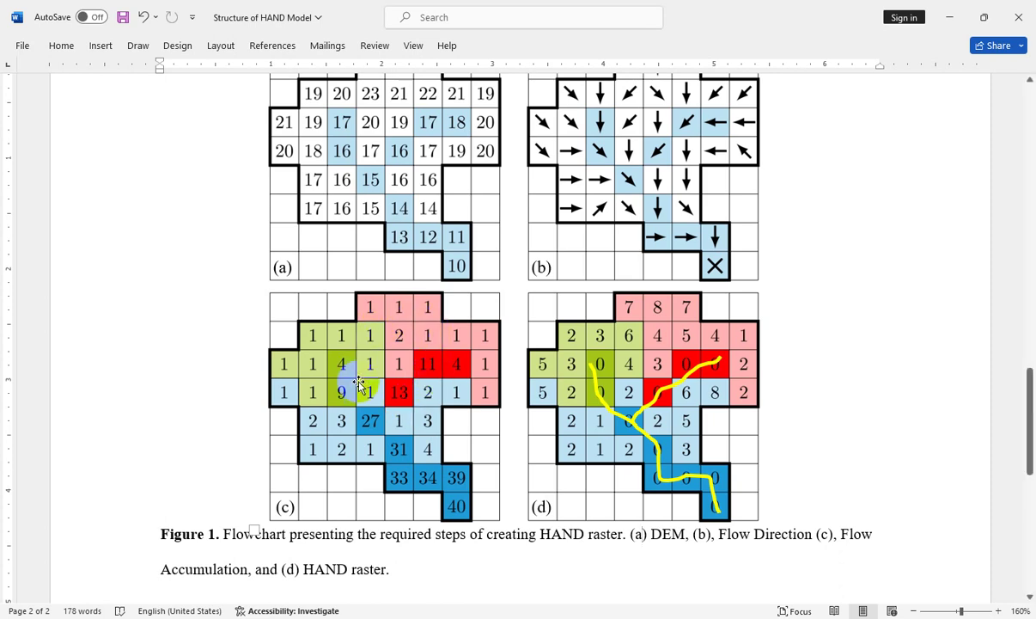
click(457, 363)
click(388, 384)
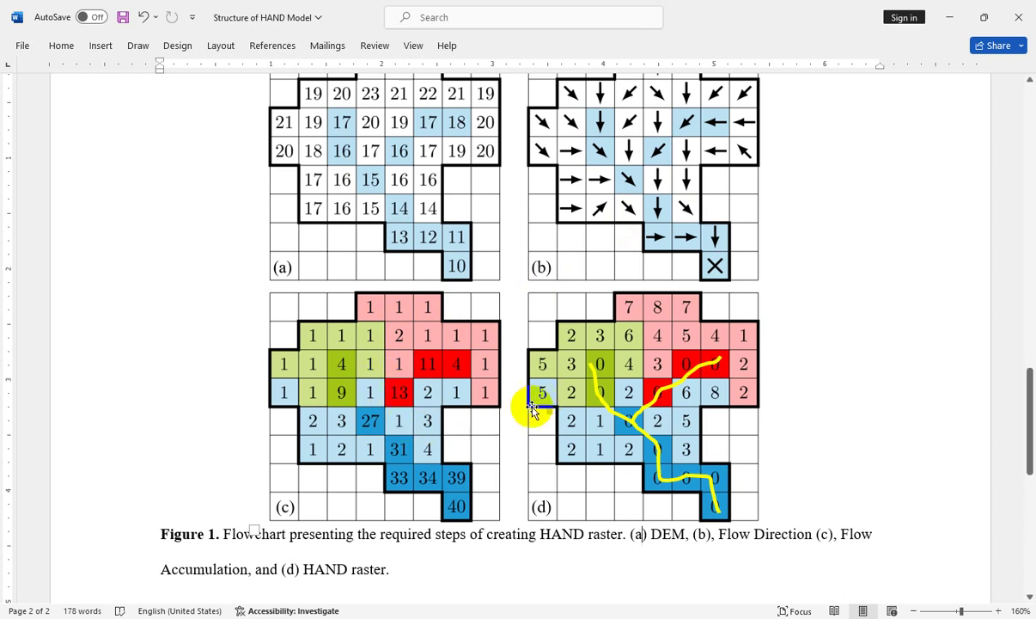
click(718, 345)
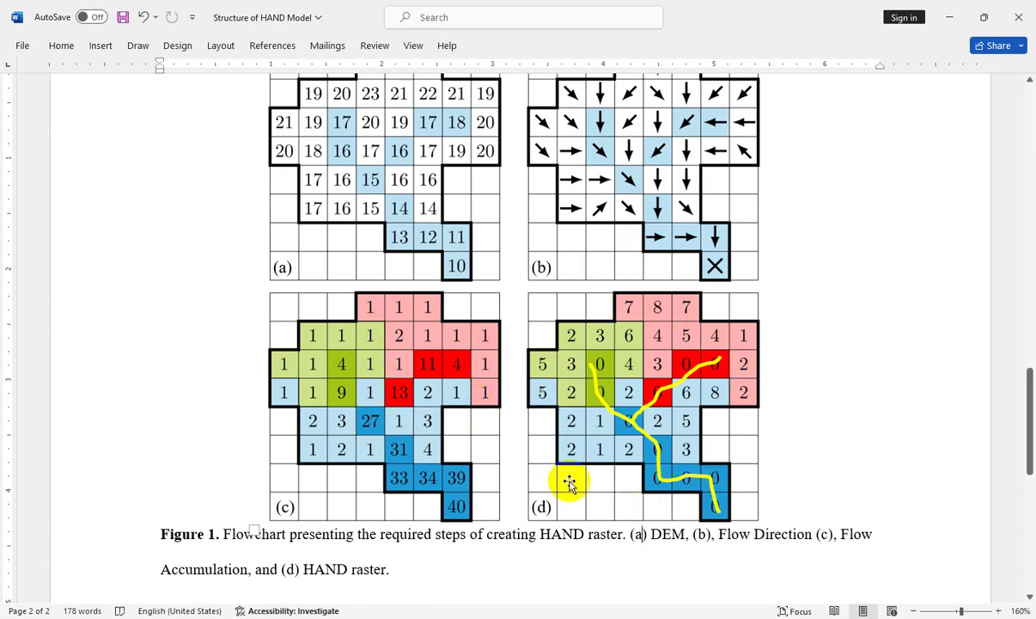
click(717, 362)
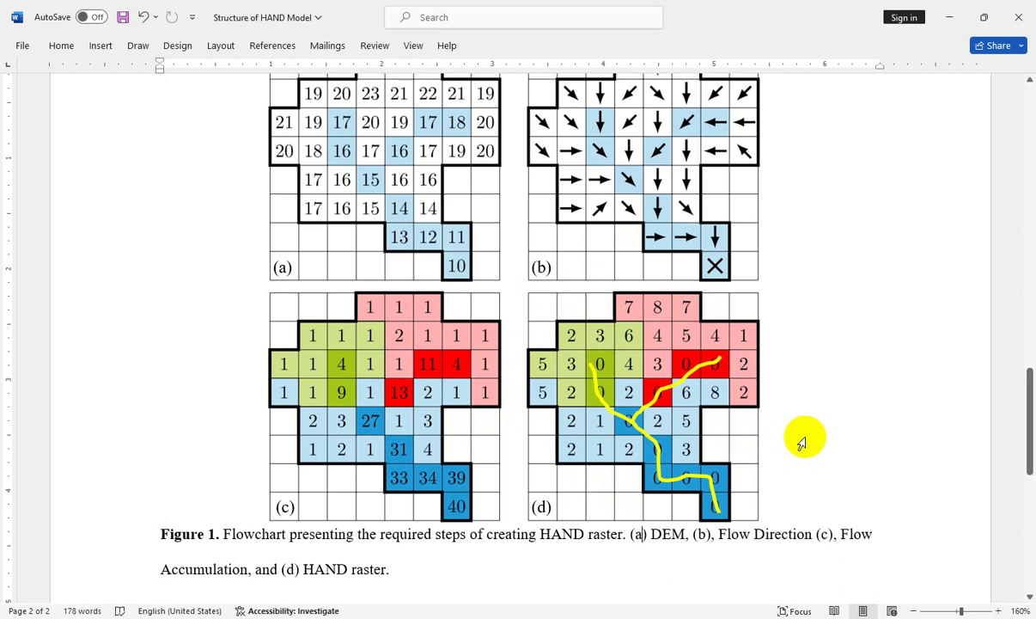
drag(719, 355, 687, 374)
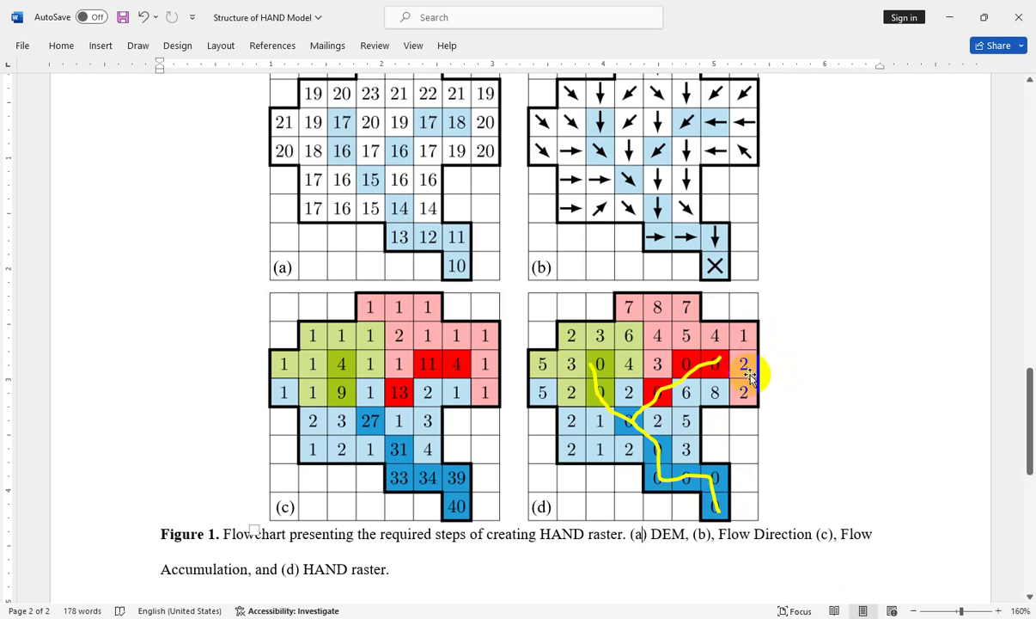
click(717, 365)
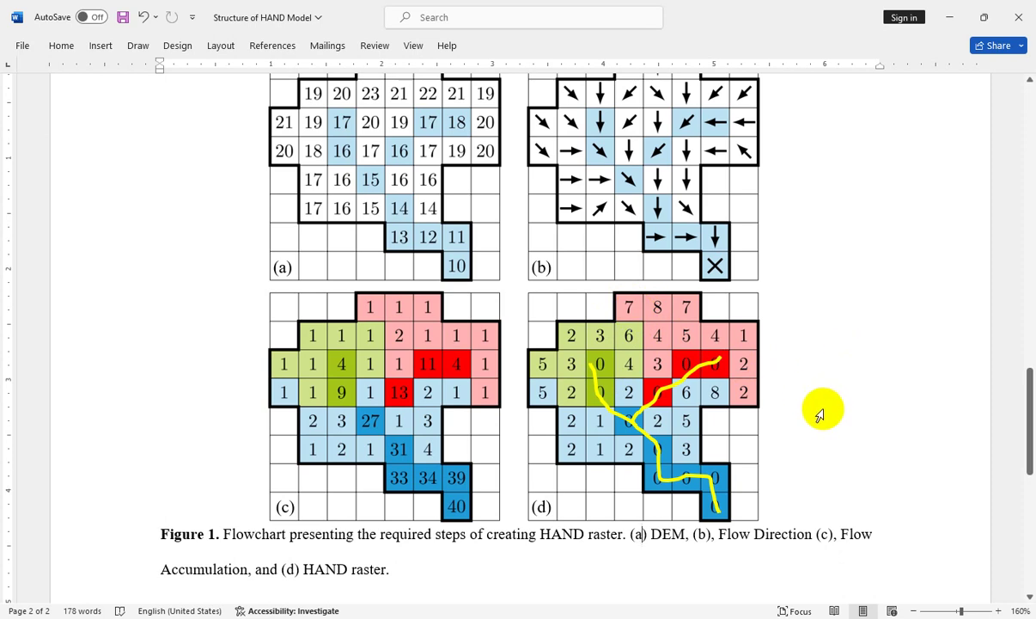
scroll(802, 393, down, 1)
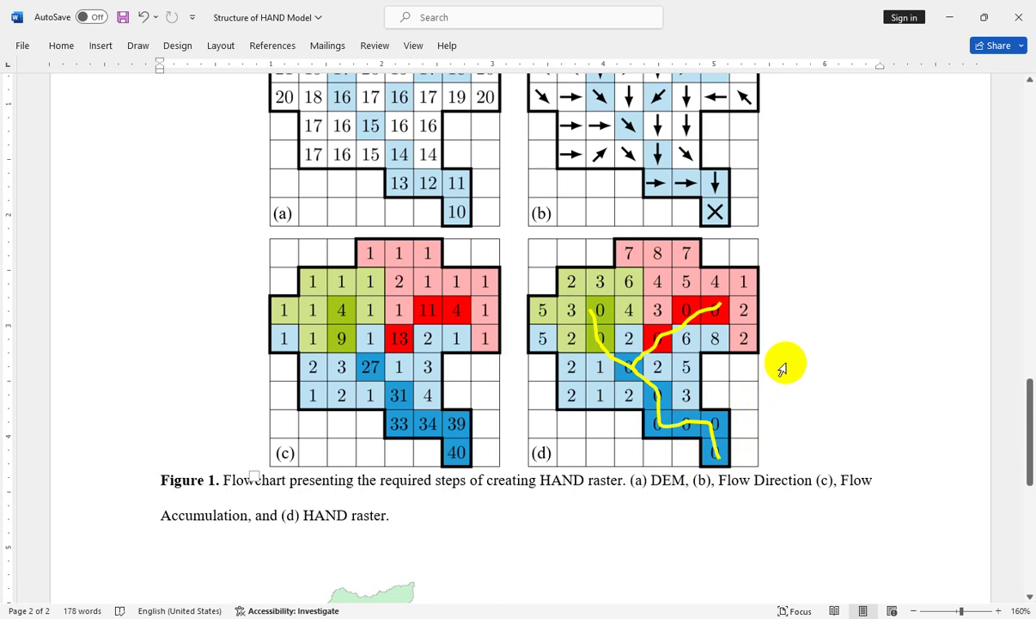
drag(720, 305, 670, 296)
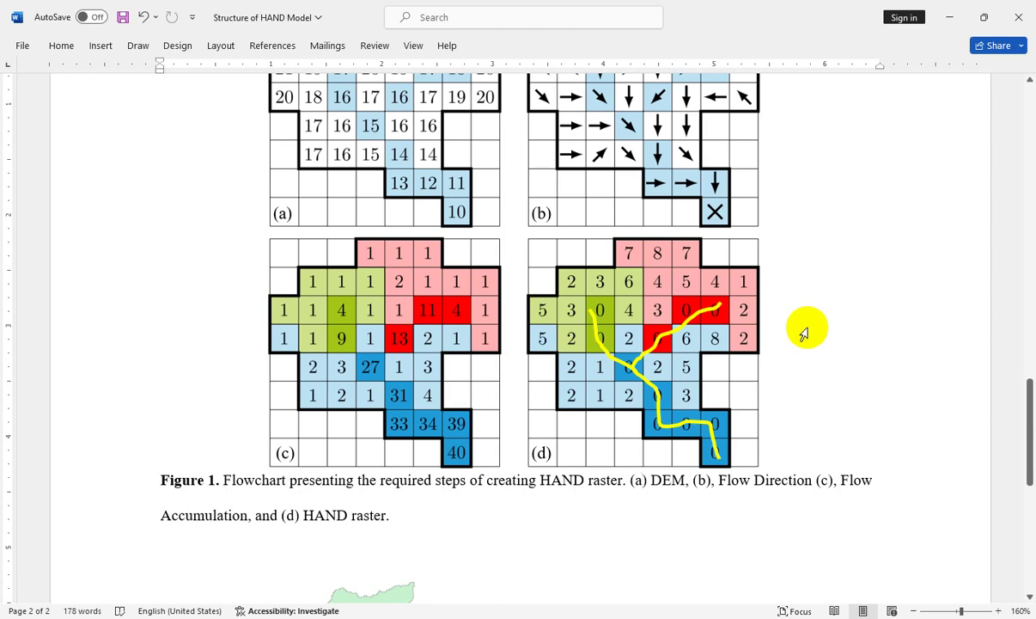
mouse_move(718, 307)
mouse_down()
mouse_move(678, 292)
mouse_move(632, 331)
mouse_move(640, 335)
mouse_up()
Step: Enlarge the Figure 2 rating-curve picture by dragging its sizing handles outward, then deselect it
scroll(800, 344, down, 3)
scroll(801, 343, down, 6)
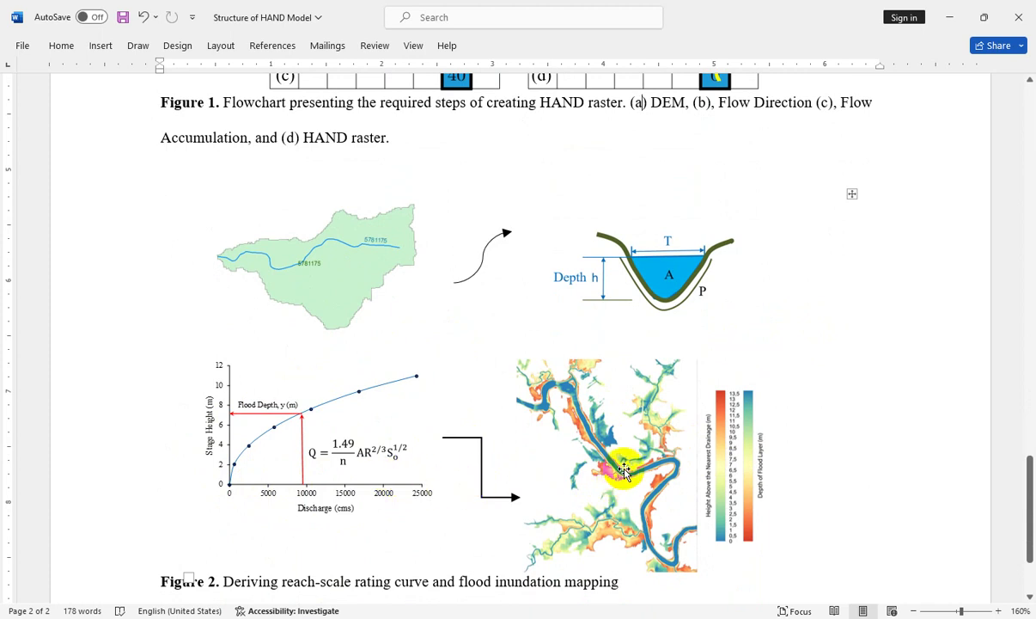
scroll(625, 470, up, 4)
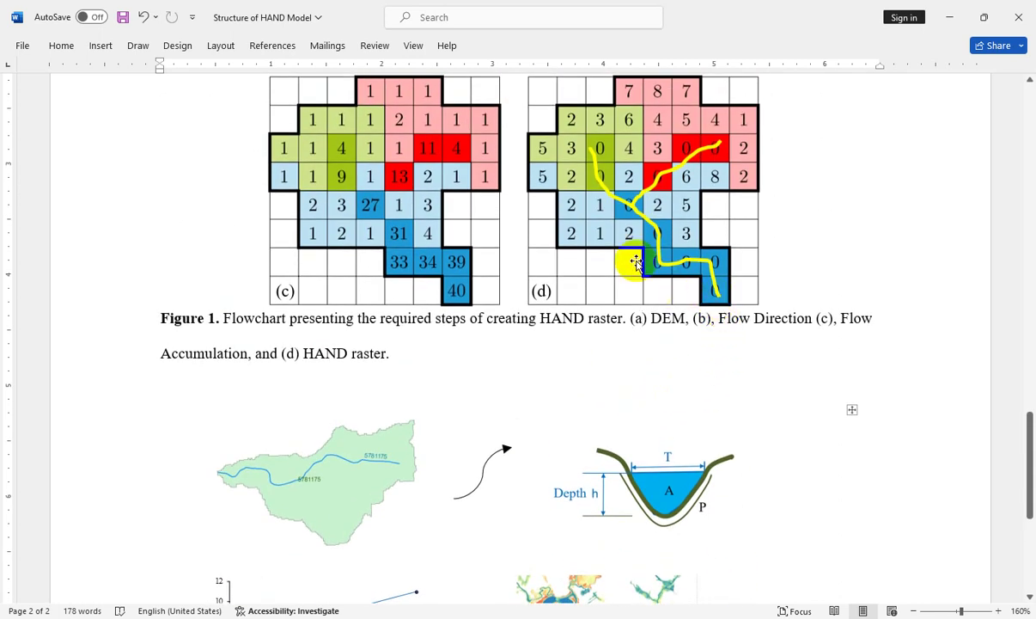
scroll(708, 283, down, 1)
scroll(284, 516, down, 2)
scroll(300, 481, down, 2)
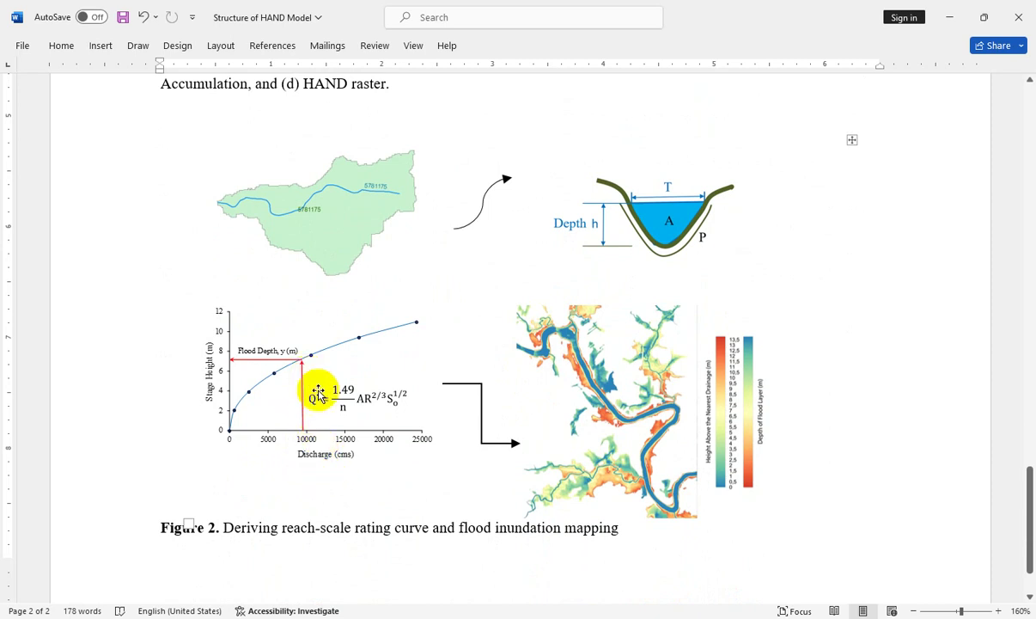
click(255, 403)
mouse_move(204, 460)
mouse_down()
mouse_move(180, 491)
mouse_move(196, 475)
mouse_up()
drag(200, 302, 195, 301)
click(484, 468)
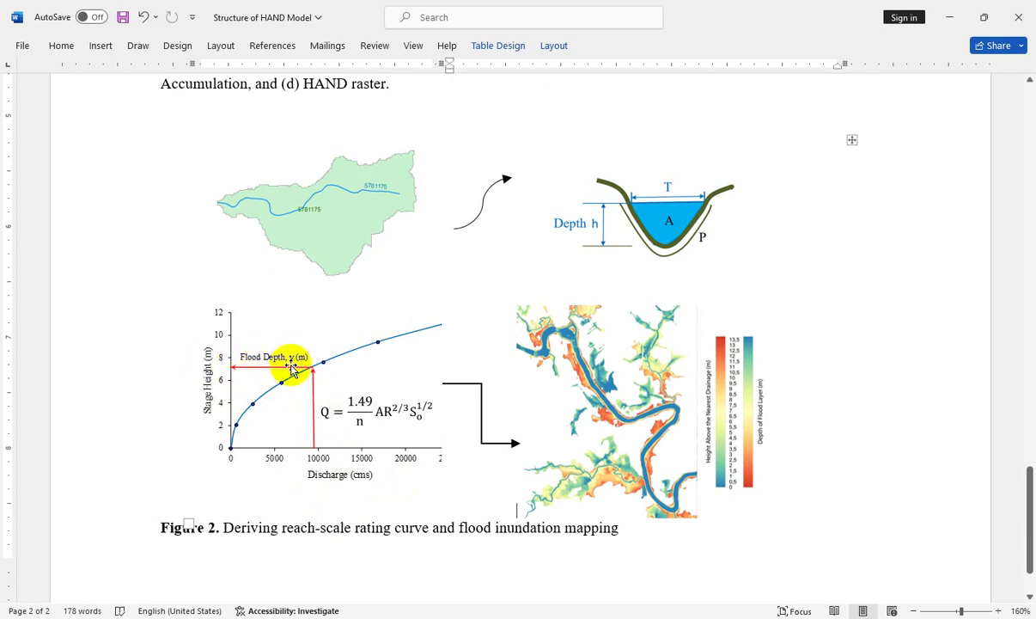
Step: Trace the flow path across Figure 1's grid (d) and place the cursor in its caption
scroll(296, 378, up, 3)
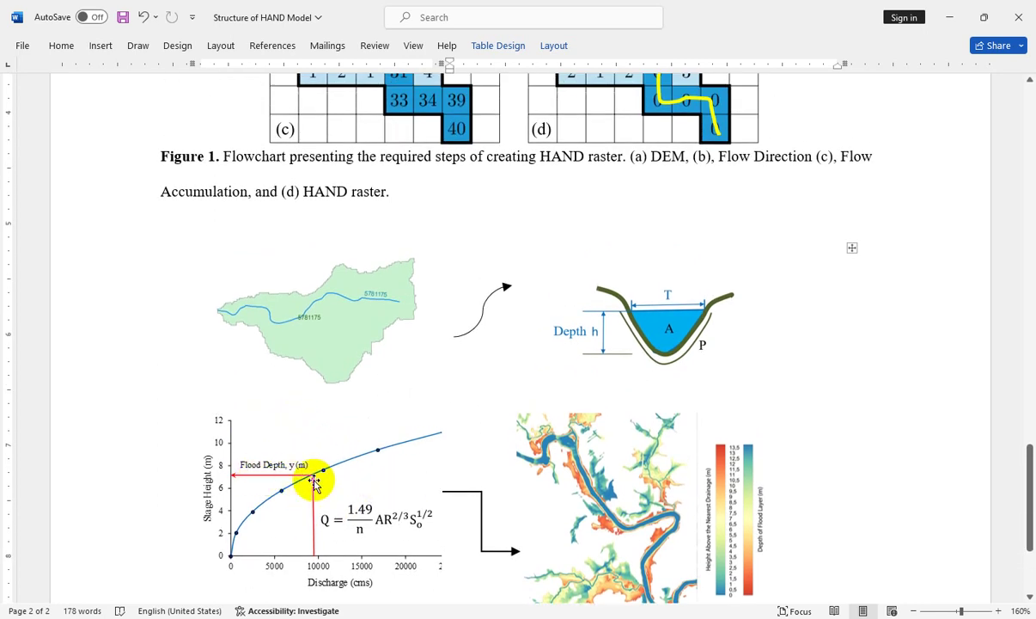
scroll(315, 483, up, 6)
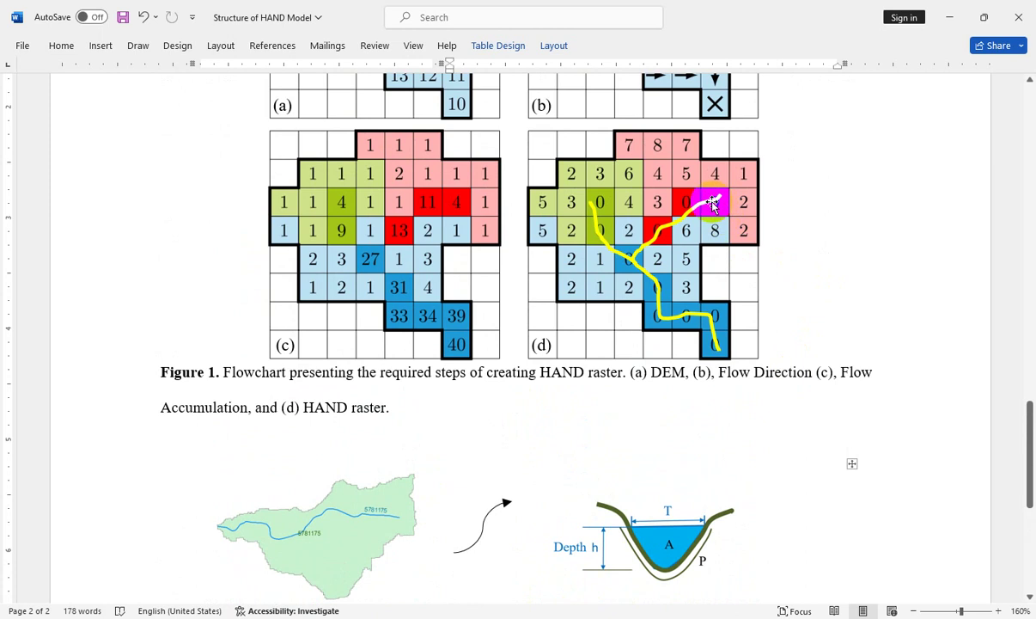
drag(713, 204, 717, 199)
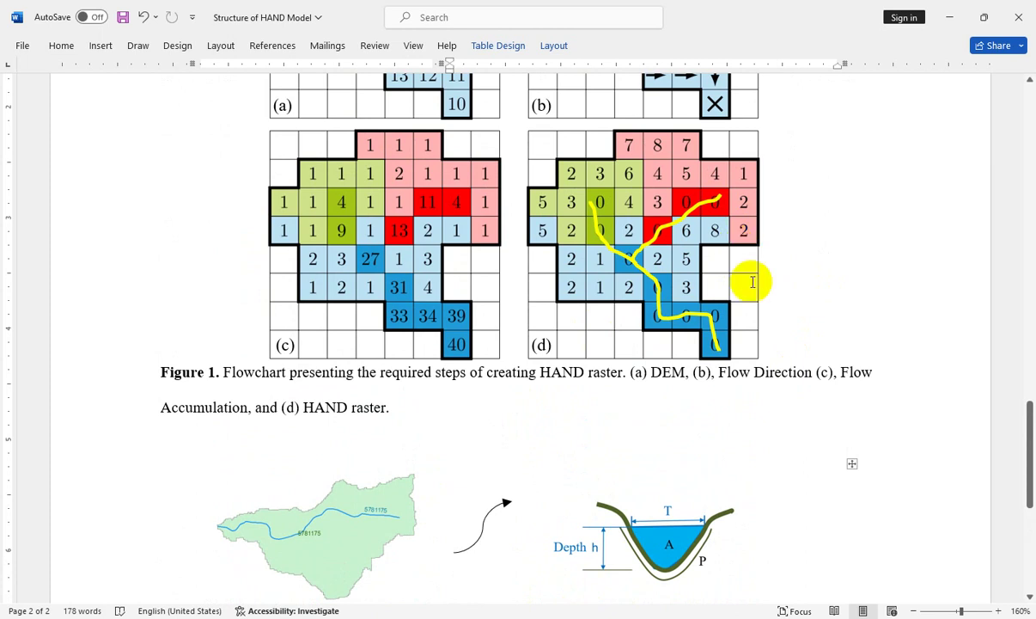
scroll(687, 370, down, 1)
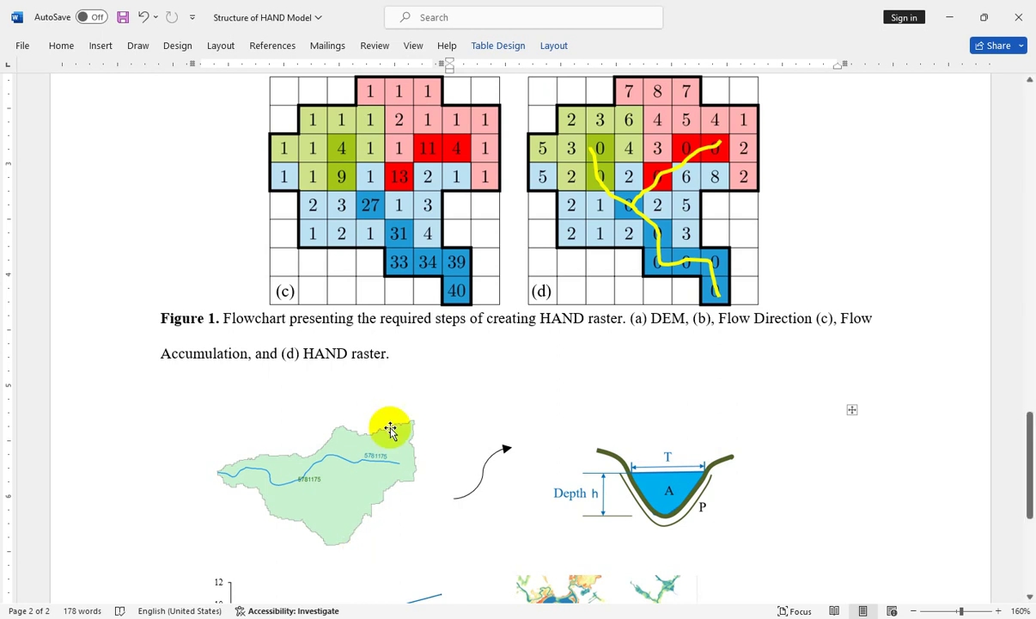
click(436, 353)
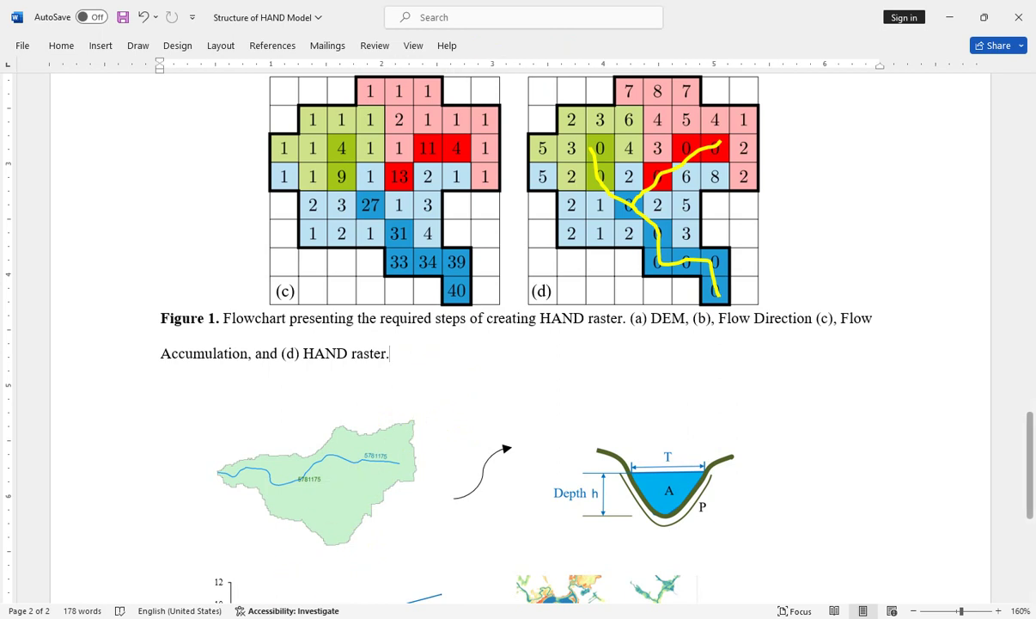
Step: Switch to the OpenTopography page in Chrome, then minimize the browser
click(229, 618)
click(307, 560)
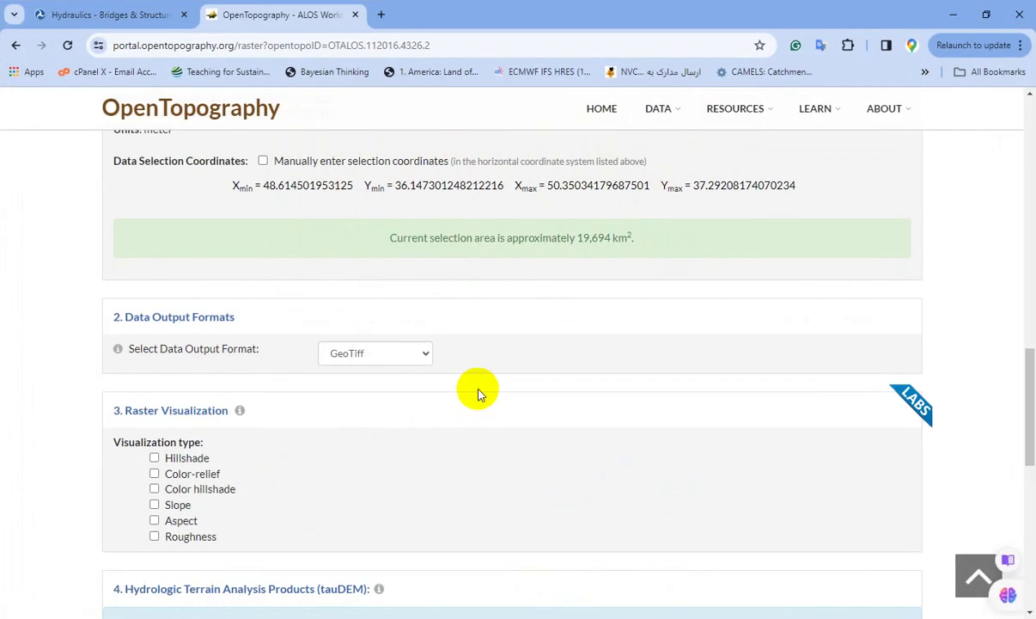
scroll(525, 376, up, 5)
scroll(592, 342, up, 1)
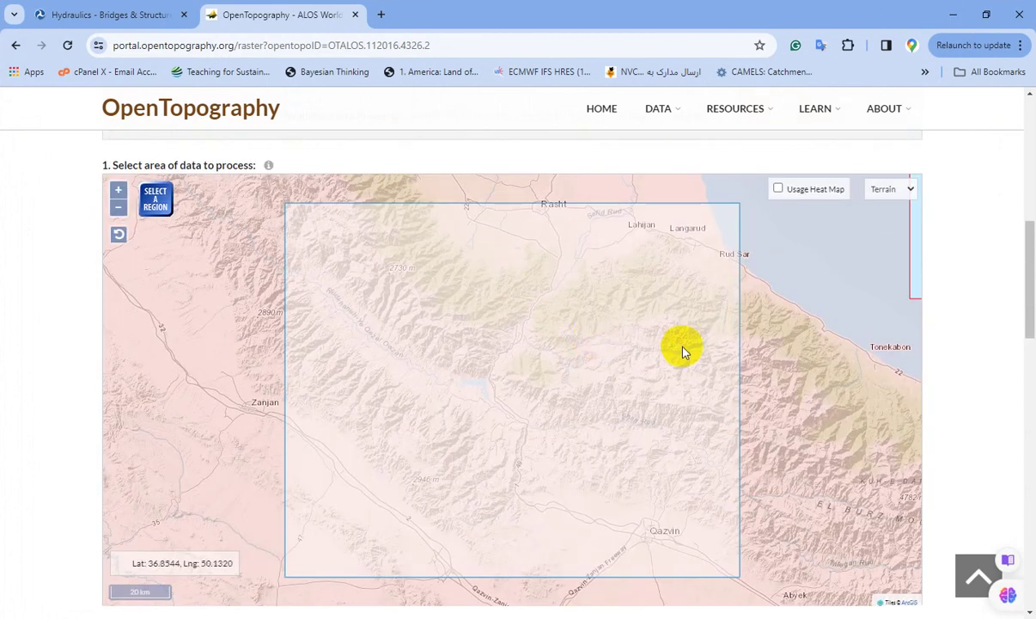
click(956, 19)
key(alt+Tab)
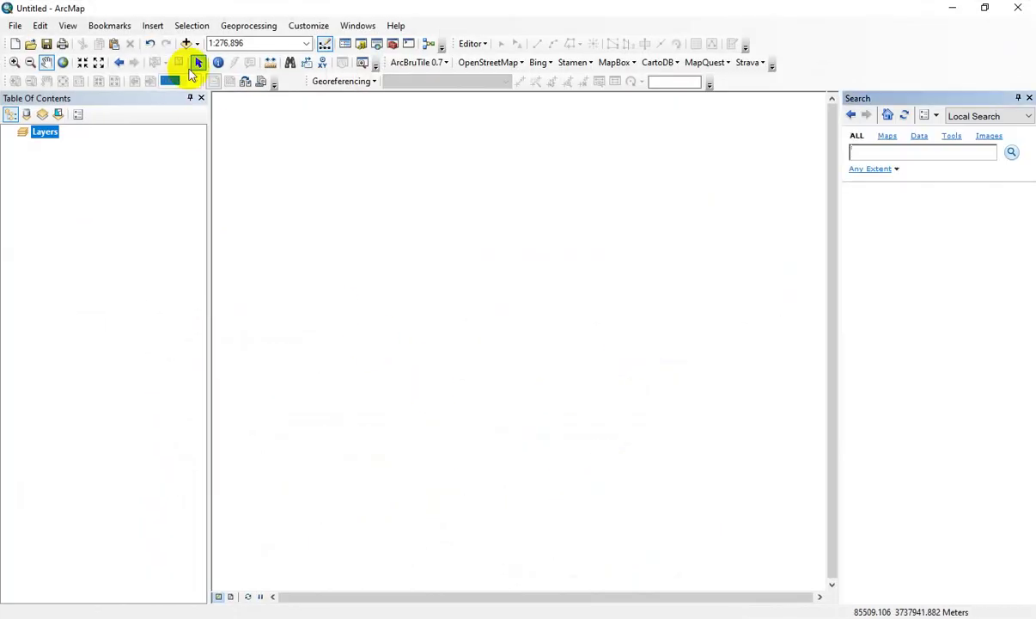
click(183, 45)
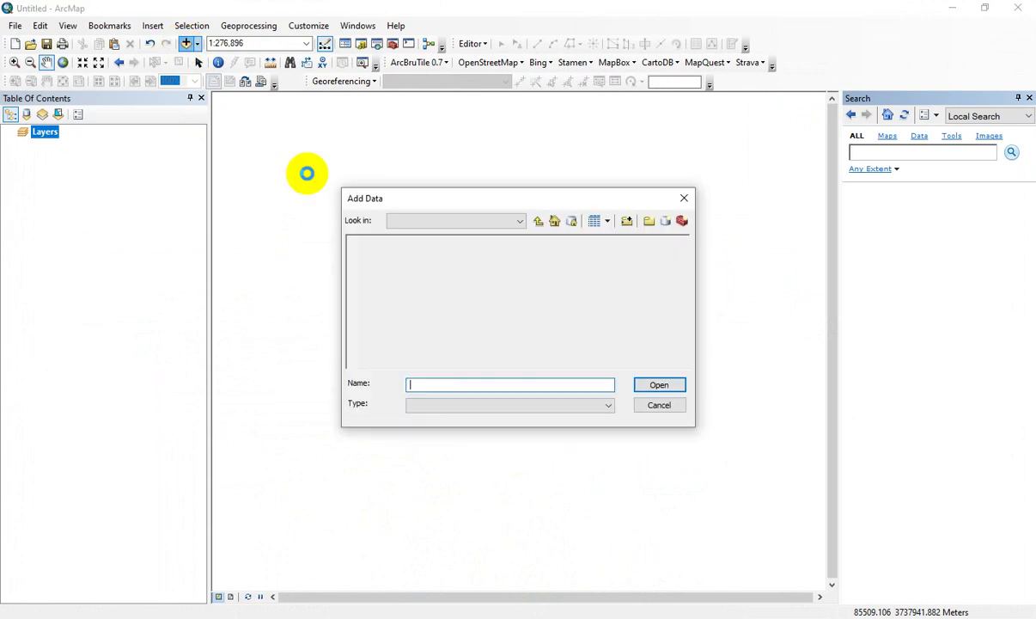
click(519, 223)
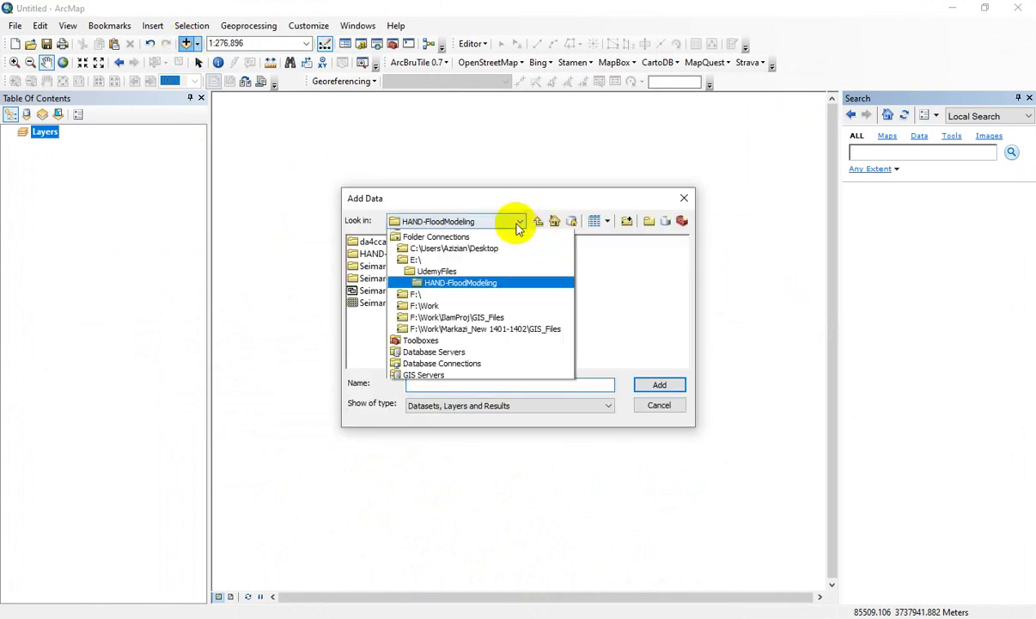
click(474, 258)
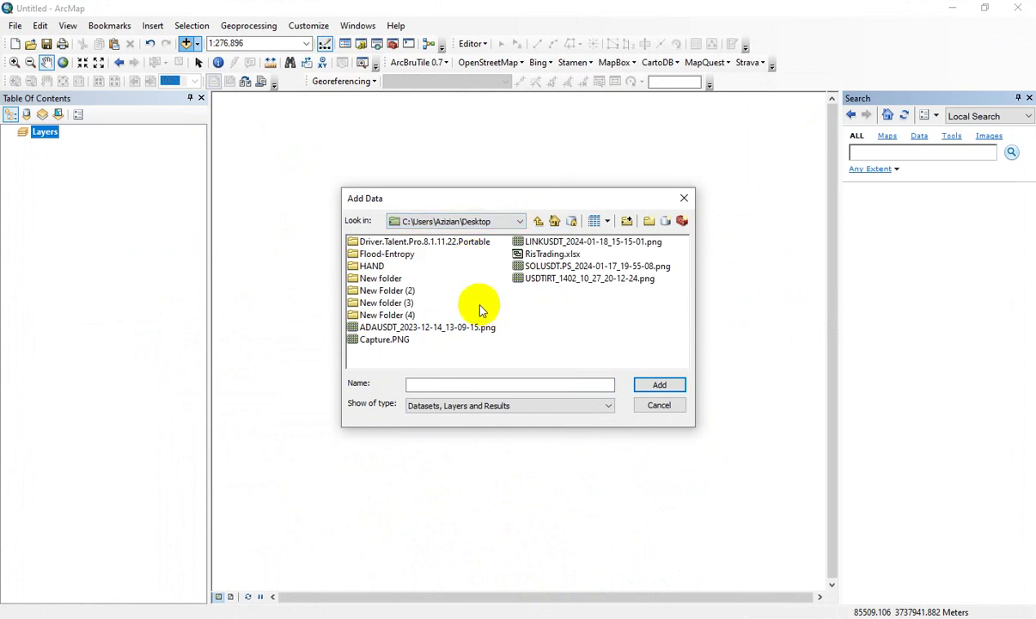
double_click(372, 266)
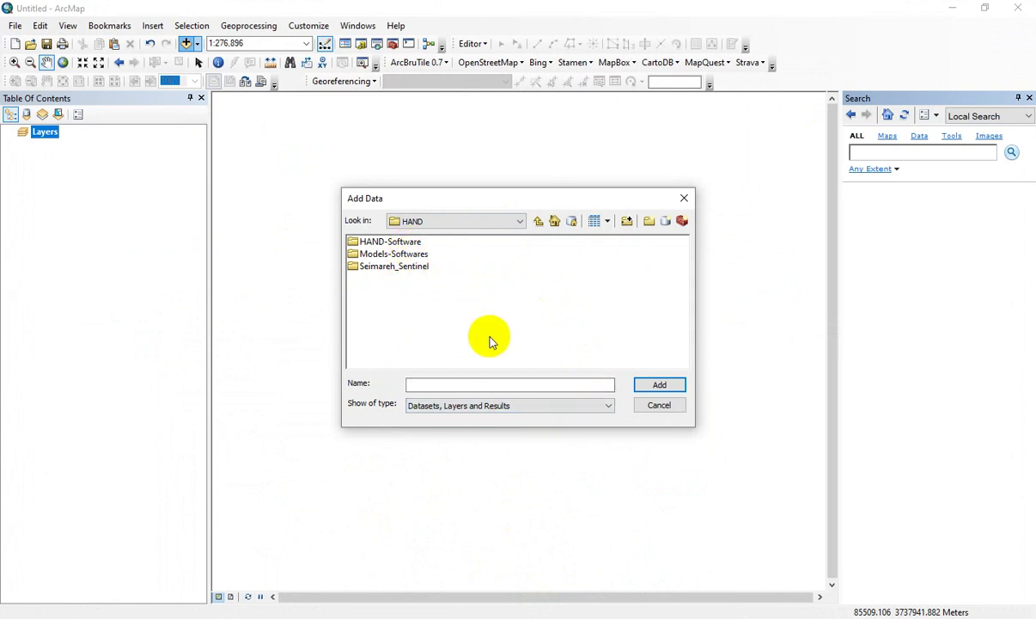
click(659, 405)
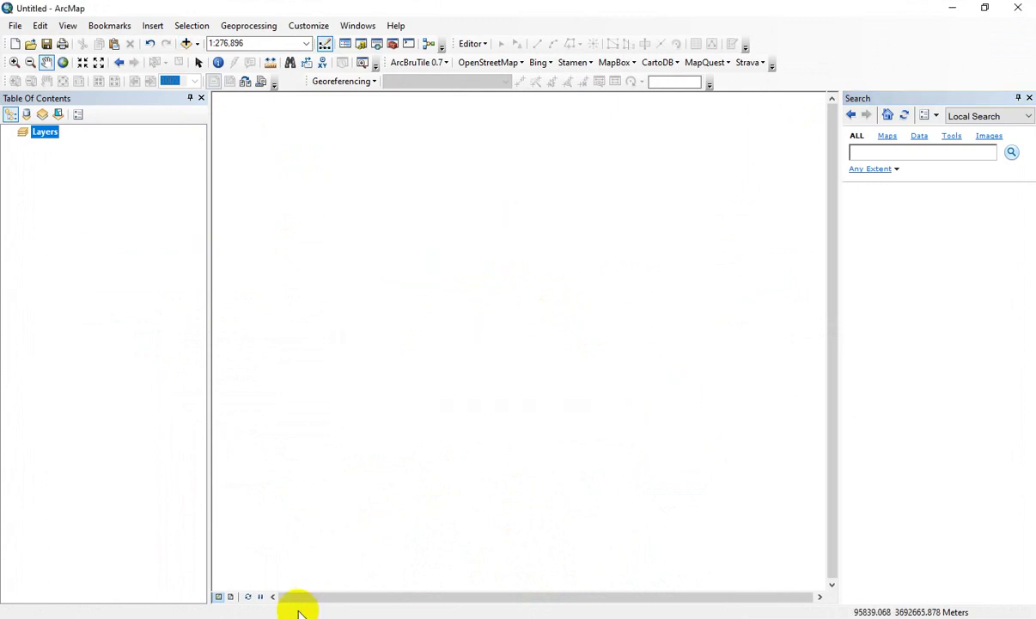
Step: Extract Here on rasters_AW3D30.tar, select the resulting output_AW3D30, then return to Chrome's OpenTopography page
mouse_move(258, 610)
click(215, 555)
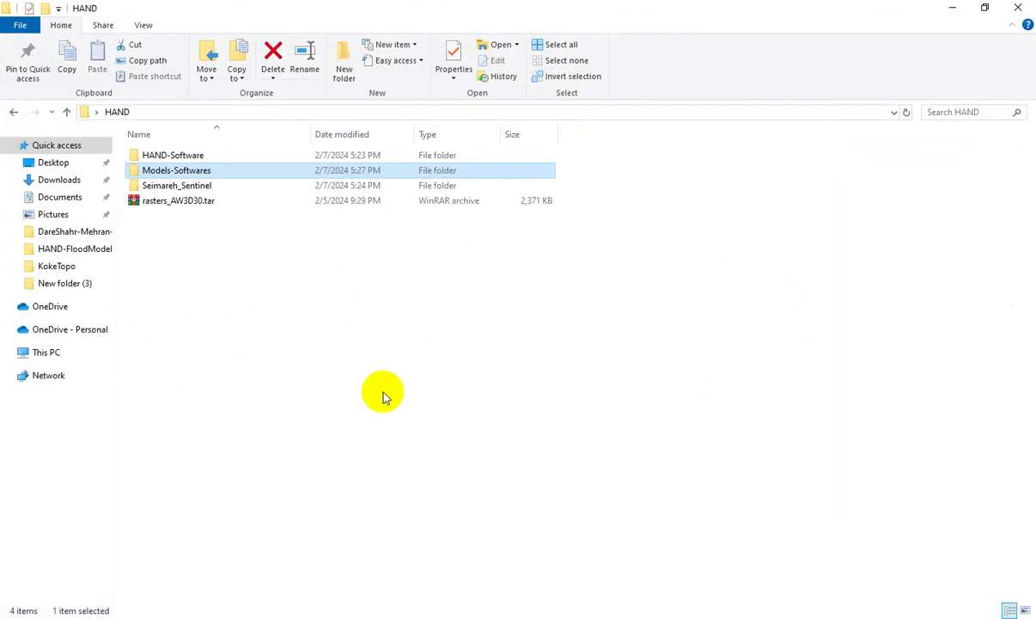
click(192, 185)
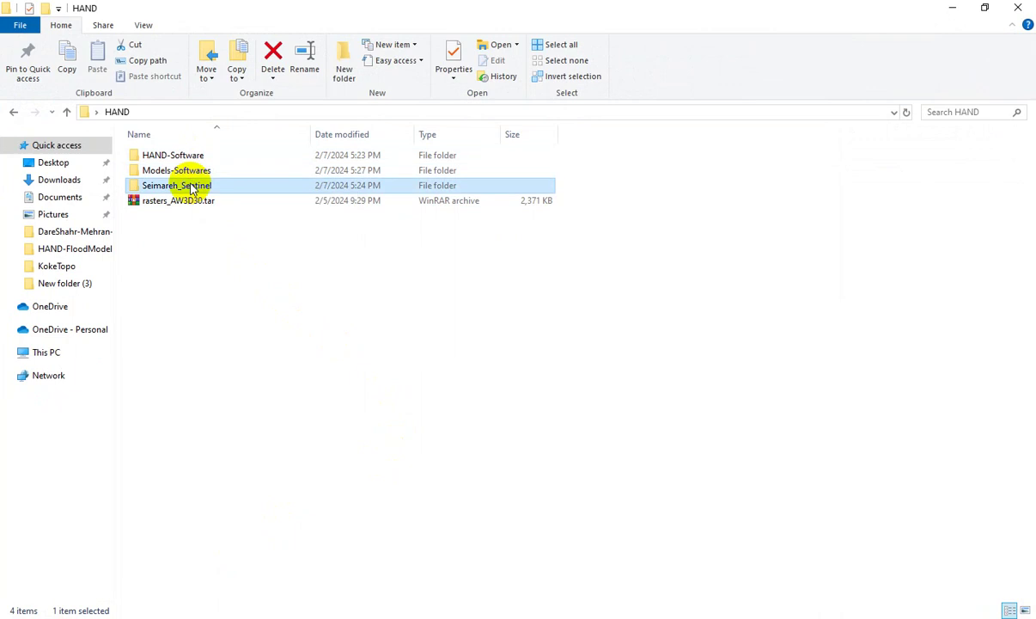
click(180, 204)
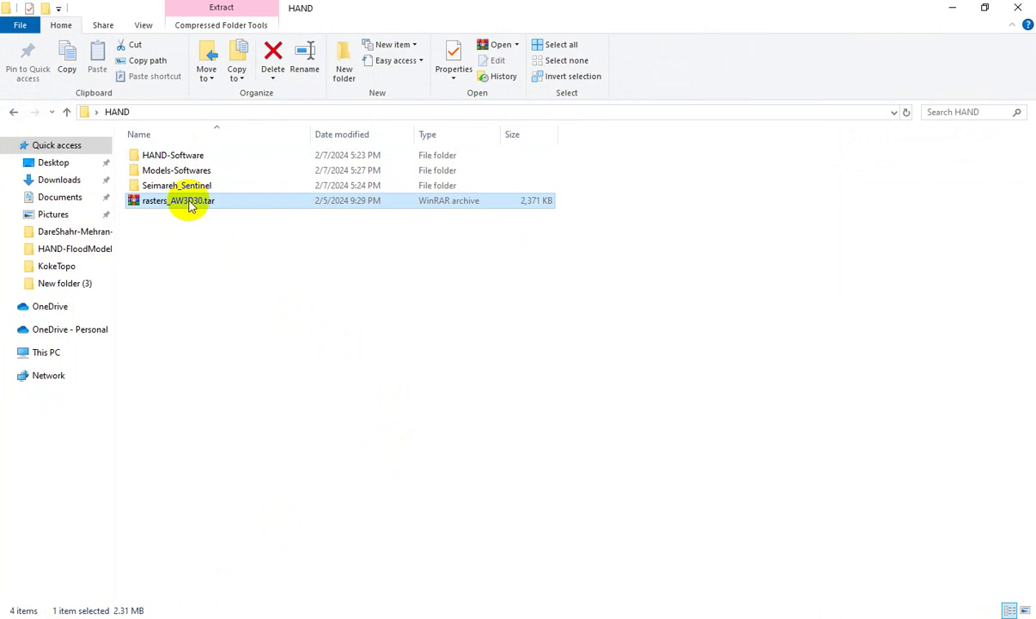
right_click(190, 204)
click(251, 289)
click(174, 219)
click(288, 606)
click(288, 603)
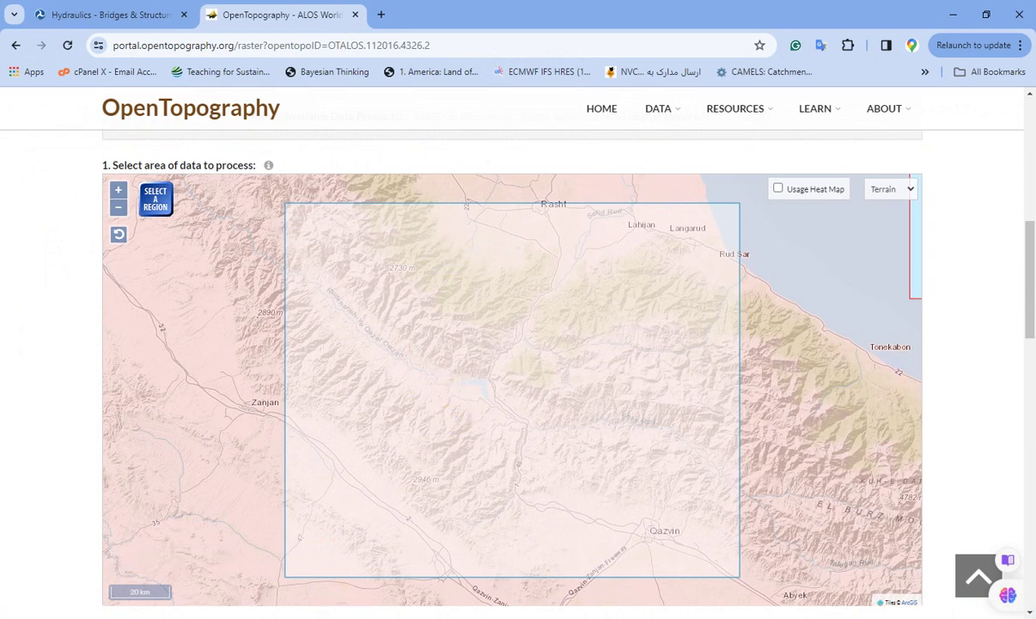
Step: Bring the HAND folder window back to the front
click(238, 577)
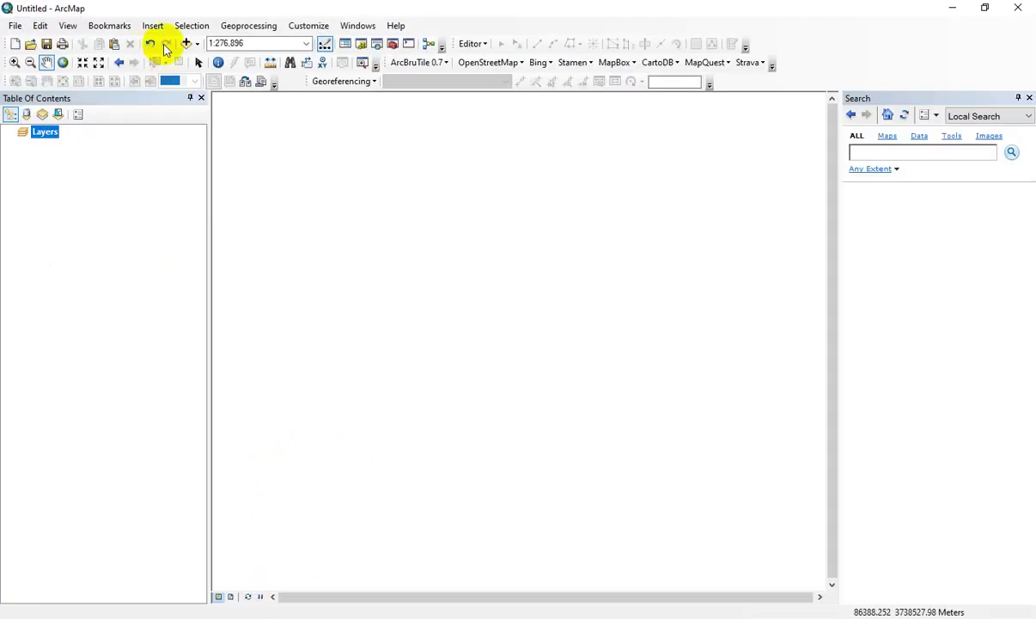
Step: Add output_AW3D30.tif to the map with Add Data, building its pyramids
click(186, 43)
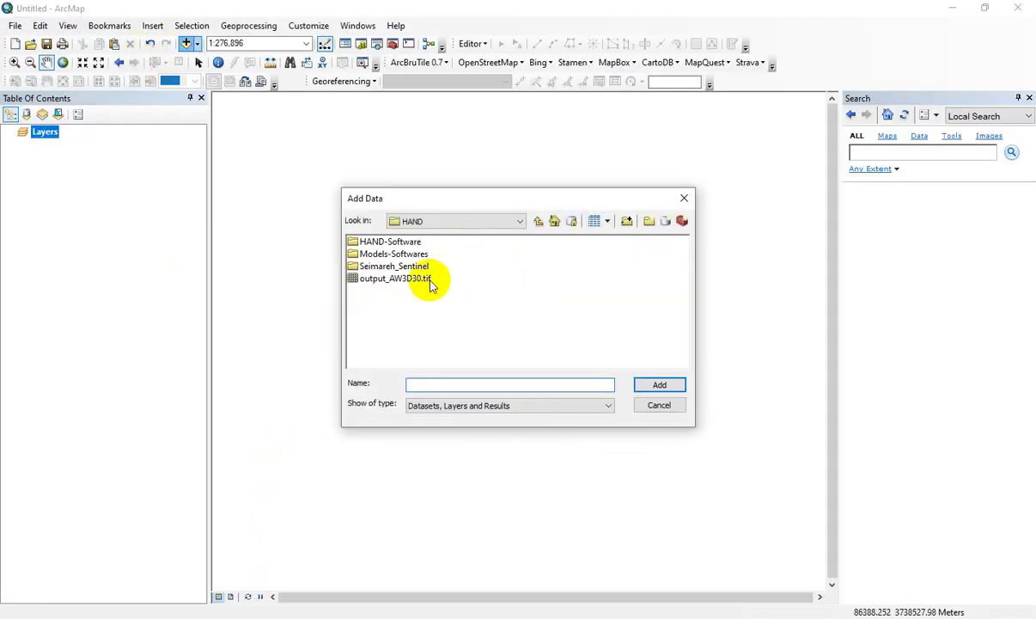
click(404, 278)
click(670, 387)
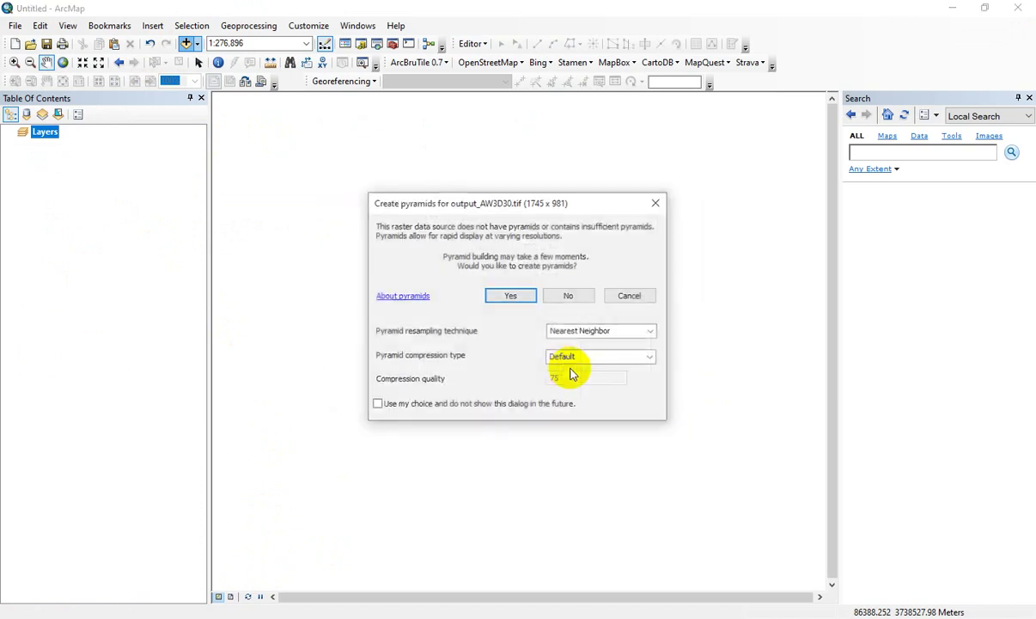
click(522, 293)
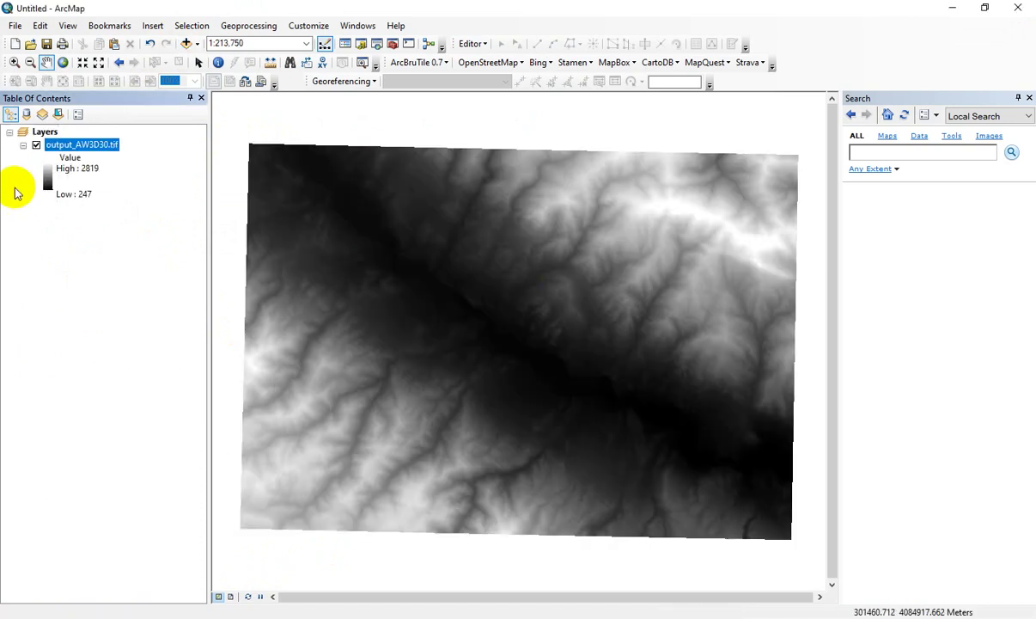
Step: Apply the rainbow colour ramp to the elevation raster and select the Low : 247 legend label
click(49, 178)
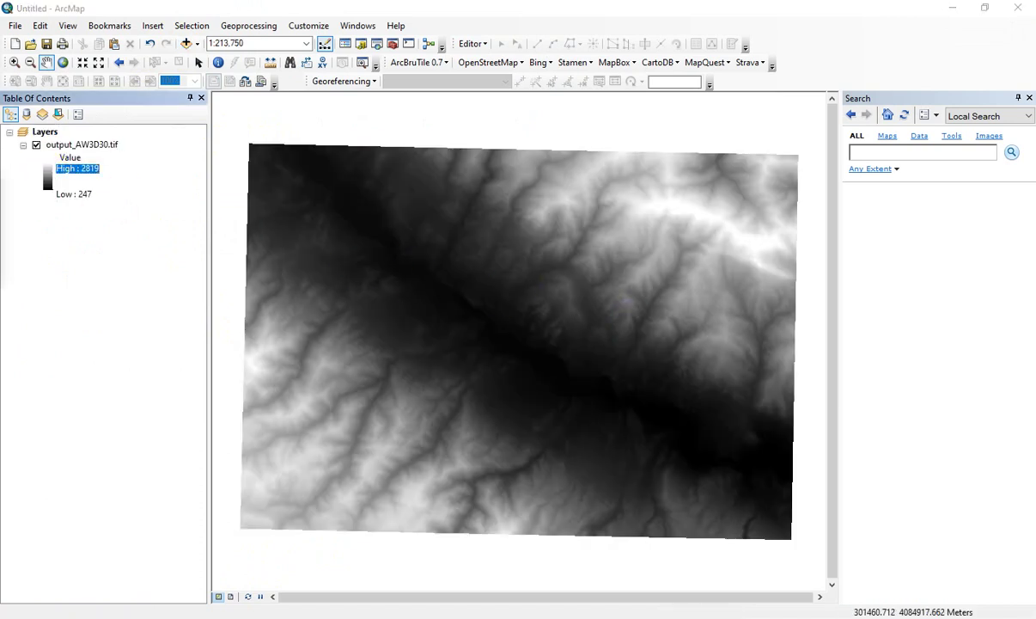
drag(186, 199, 349, 167)
click(404, 198)
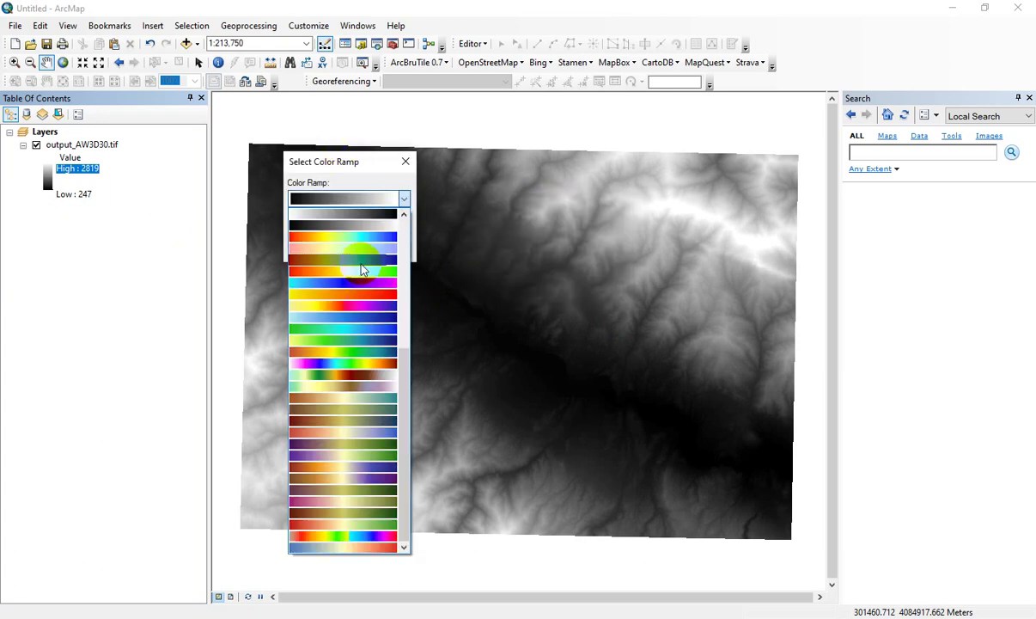
click(359, 238)
click(316, 251)
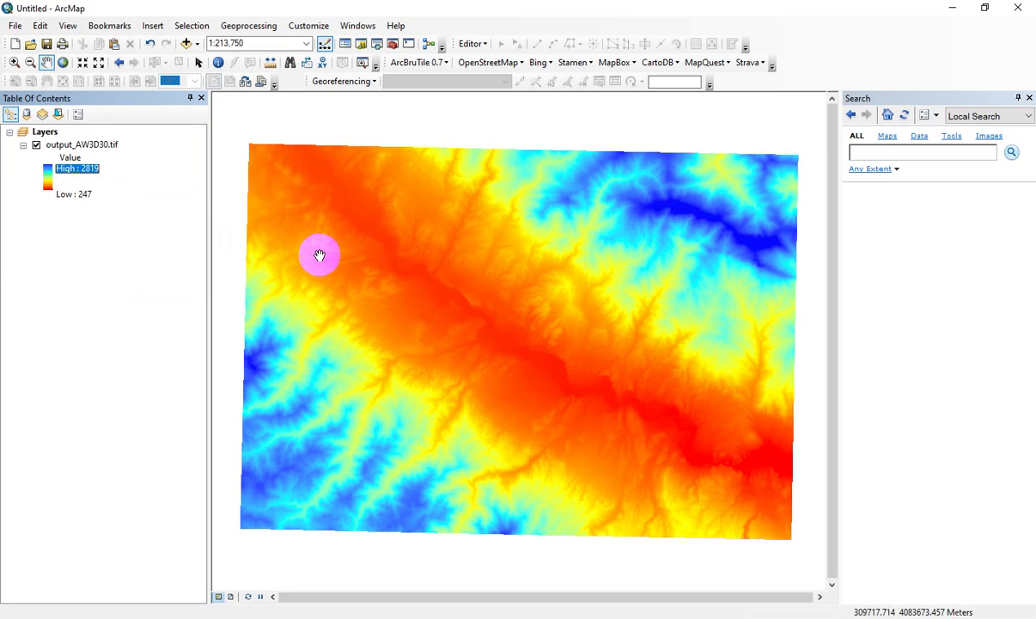
click(91, 194)
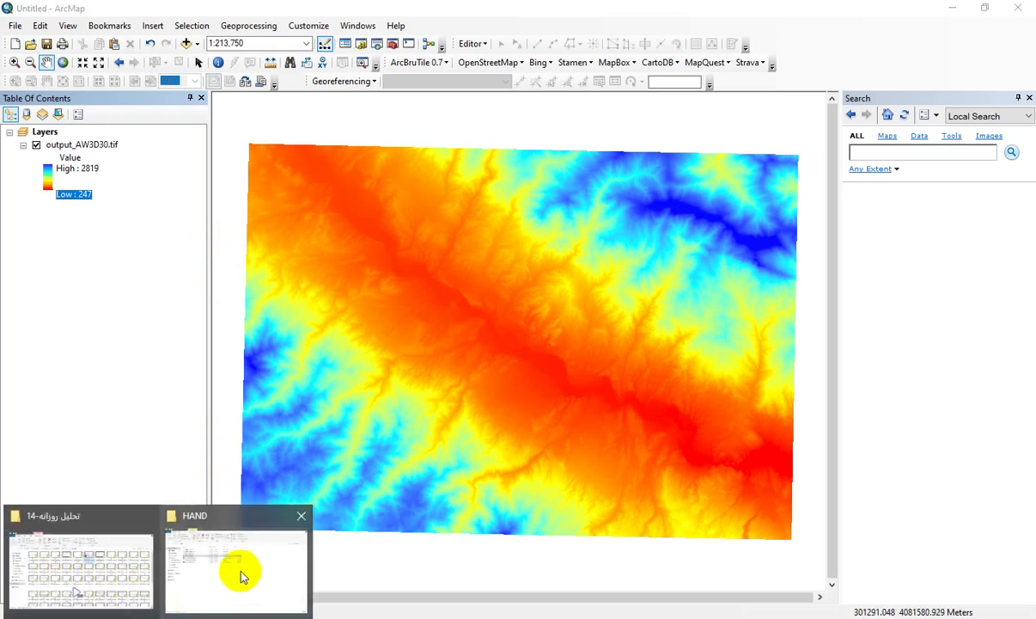
Step: Open HAND-Model.pdf from the HAND-Software folder
click(240, 569)
double_click(182, 155)
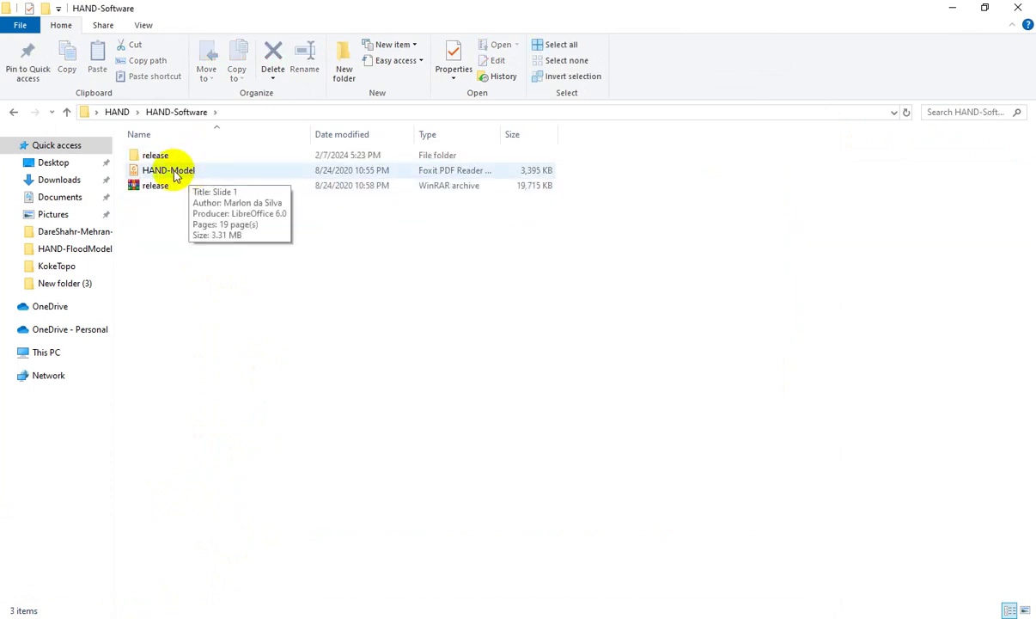
double_click(180, 169)
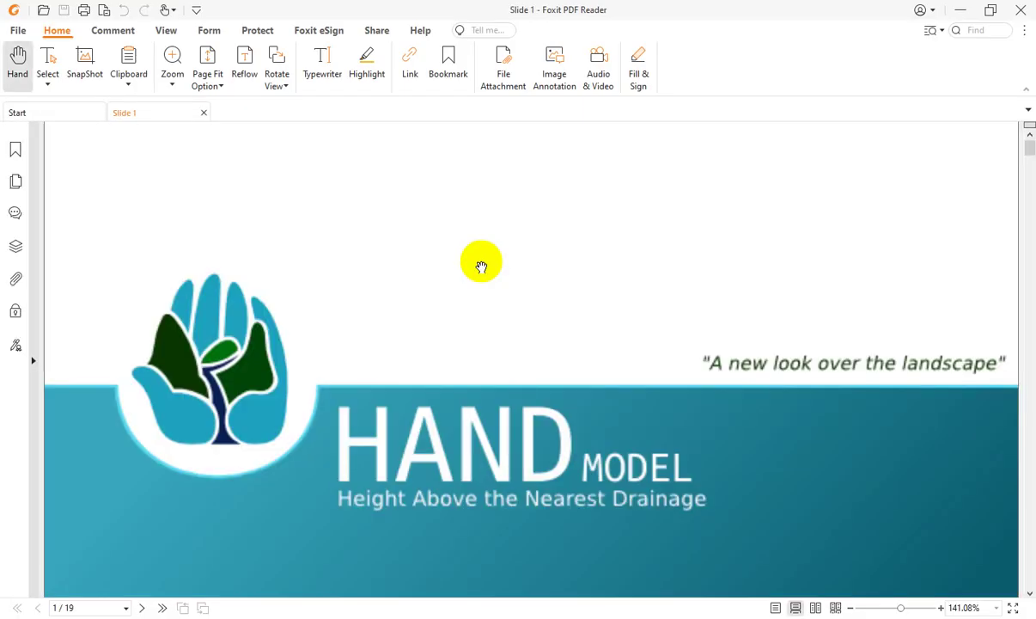
Step: Skim through the HAND Model guide slides, then minimize Foxit PDF Reader
scroll(618, 260, down, 10)
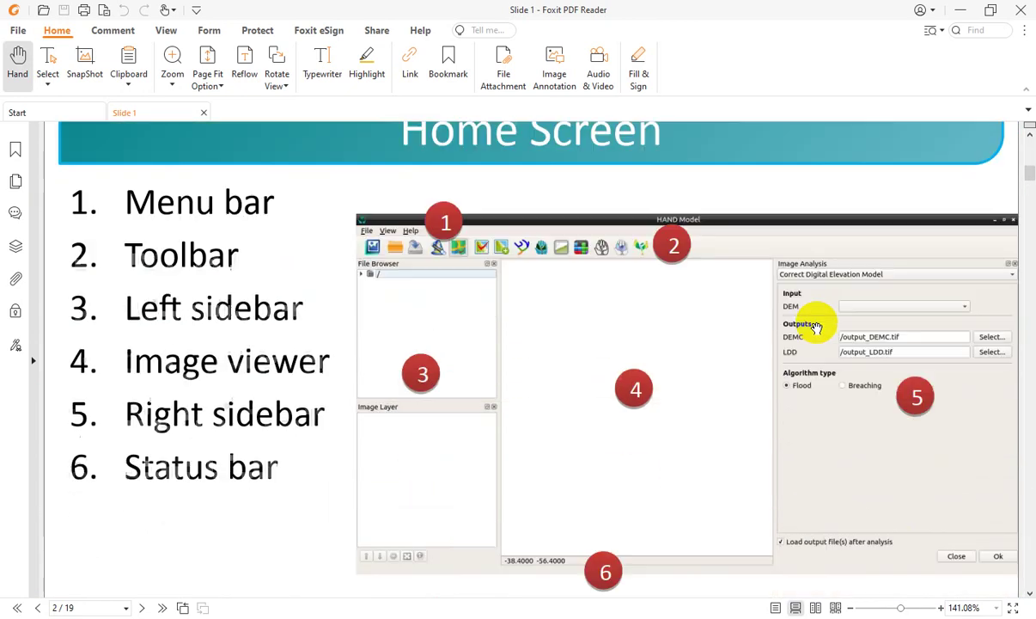
scroll(814, 317, up, 3)
drag(1028, 171, 933, 312)
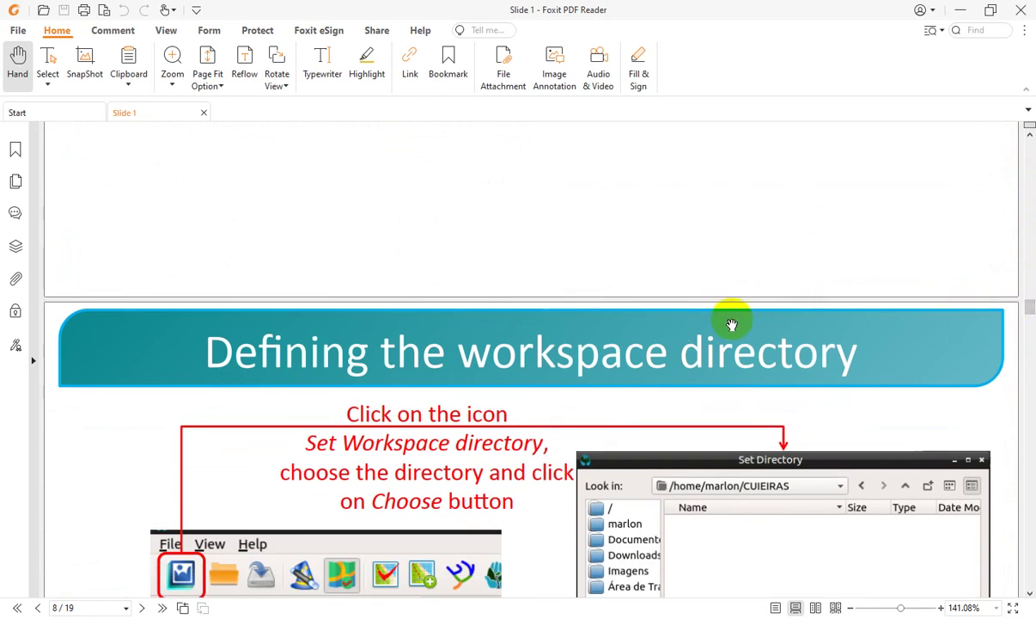
scroll(731, 325, down, 12)
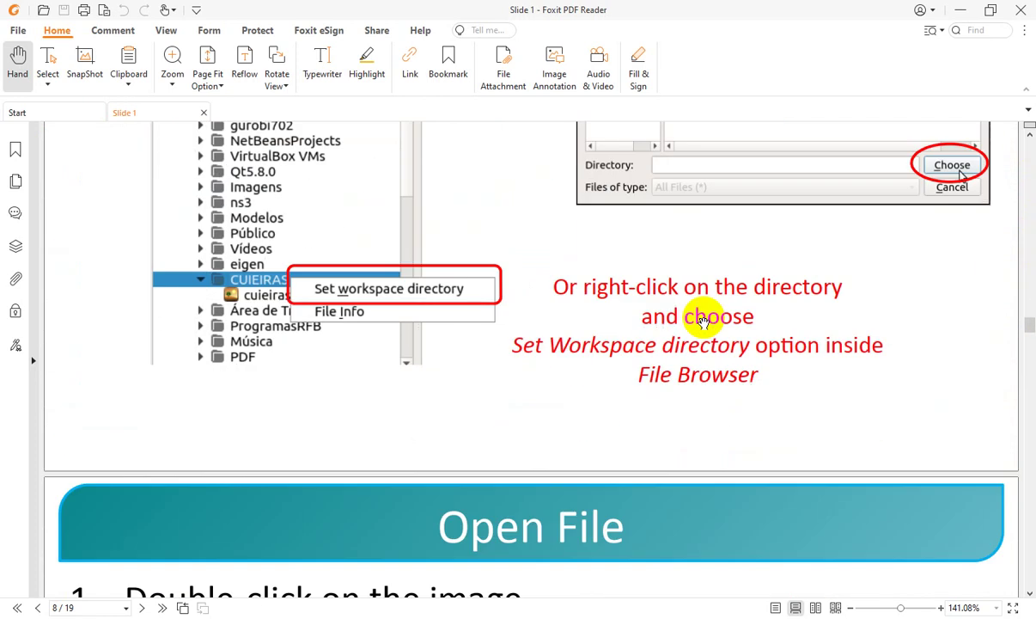
scroll(704, 318, down, 10)
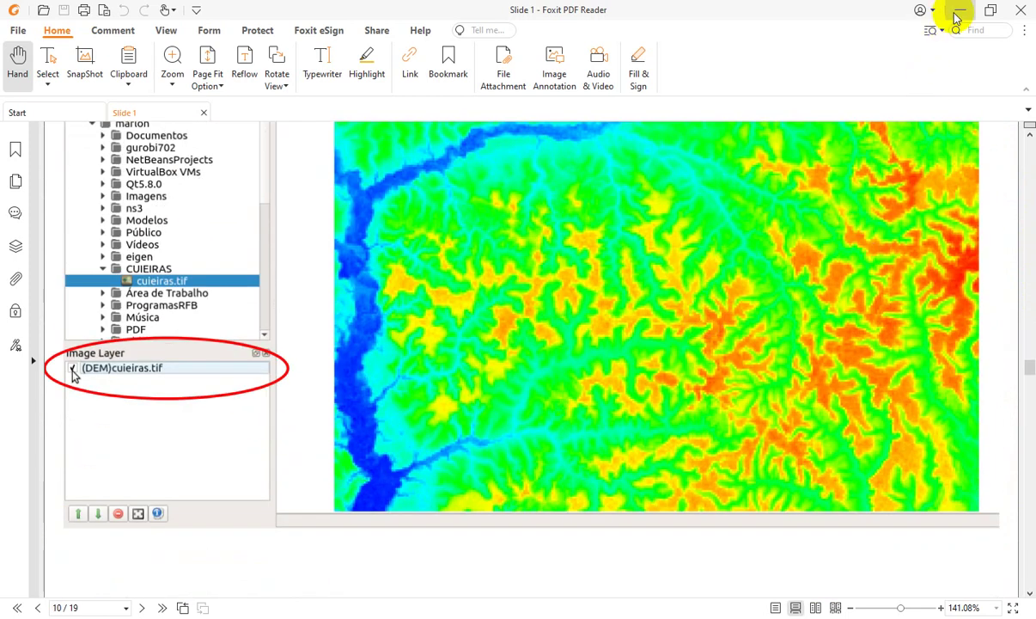
click(955, 12)
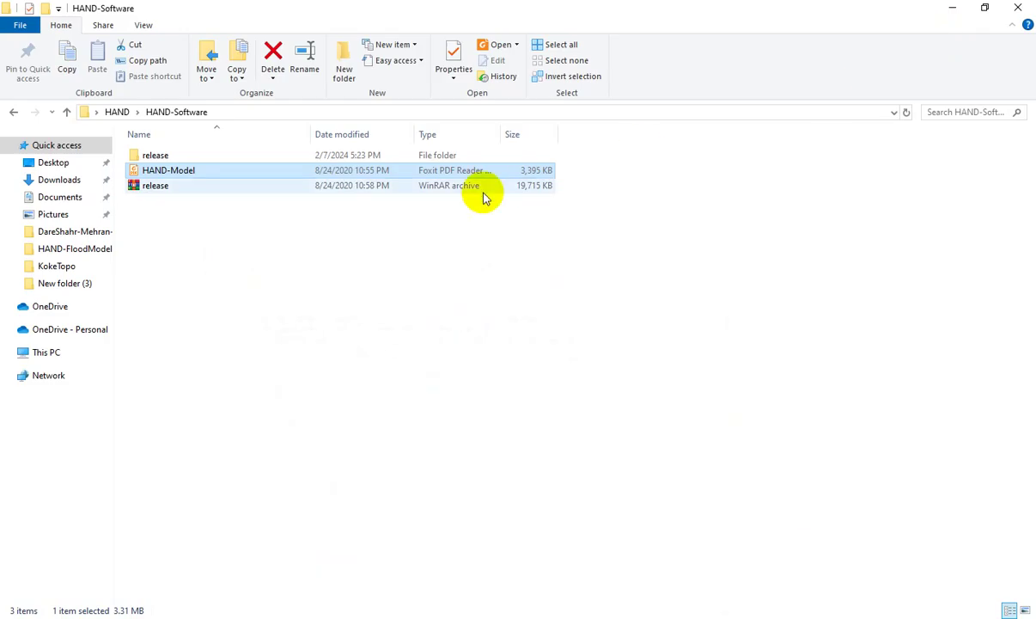
Step: Launch HANDMODEL.exe from the release folder, move its console aside, and maximize the HAND Model window
click(172, 156)
double_click(177, 159)
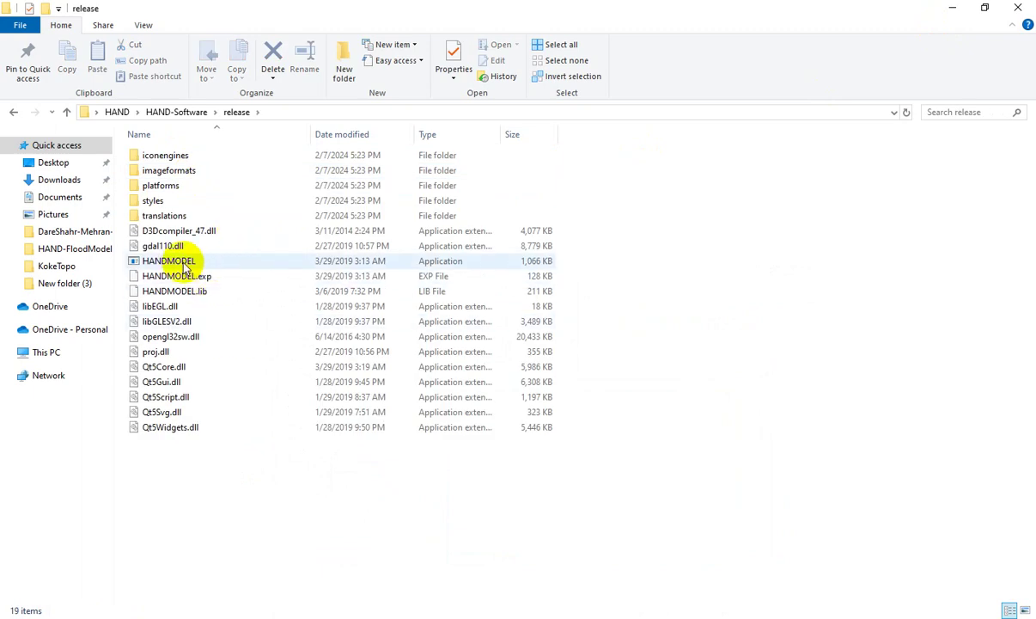
double_click(182, 262)
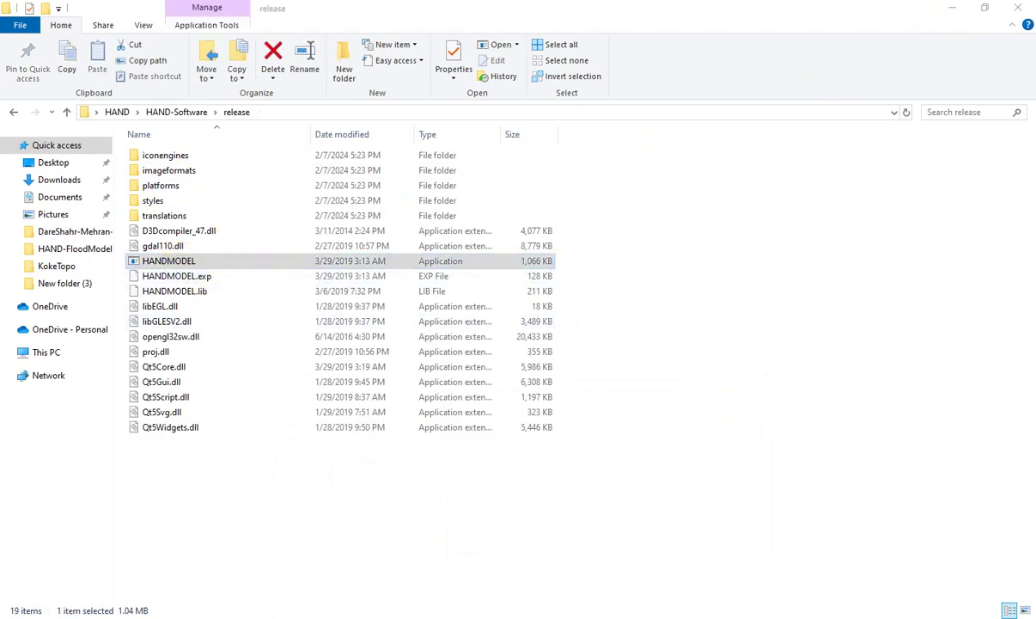
drag(537, 114, 595, 114)
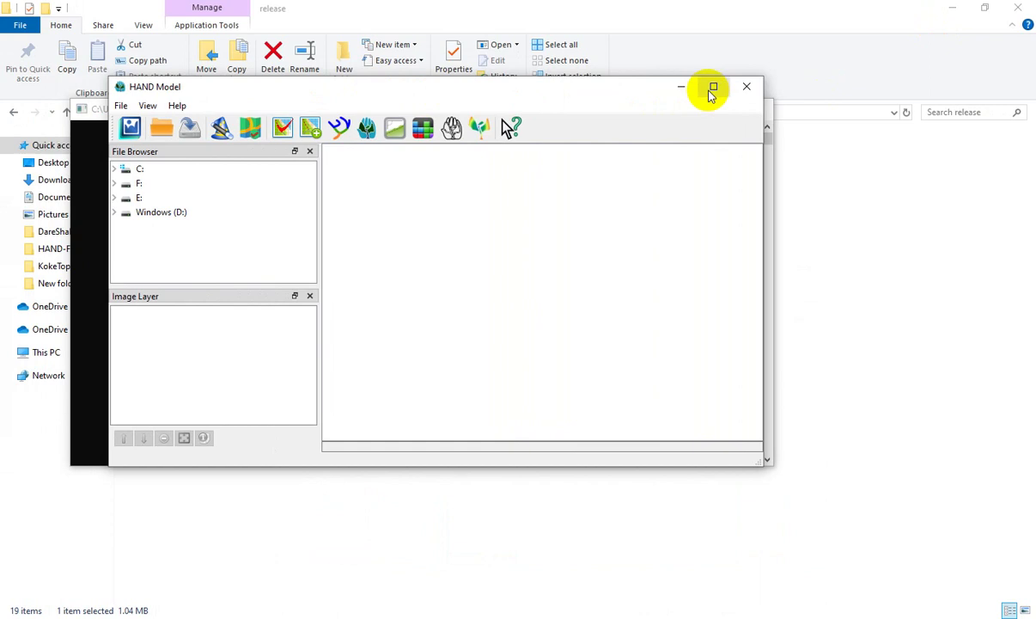
click(712, 86)
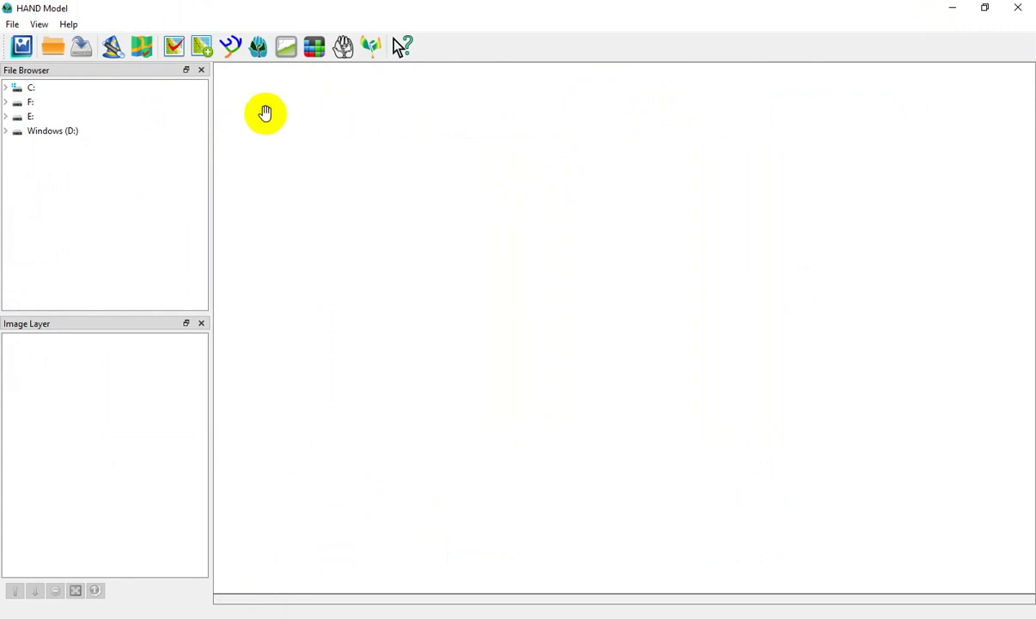
Step: Pick Desktop\HAND\output_AW3D30.tif in HAND Model's Open dialog, then bring ArcMap to the front
click(58, 49)
click(329, 230)
double_click(395, 256)
double_click(417, 255)
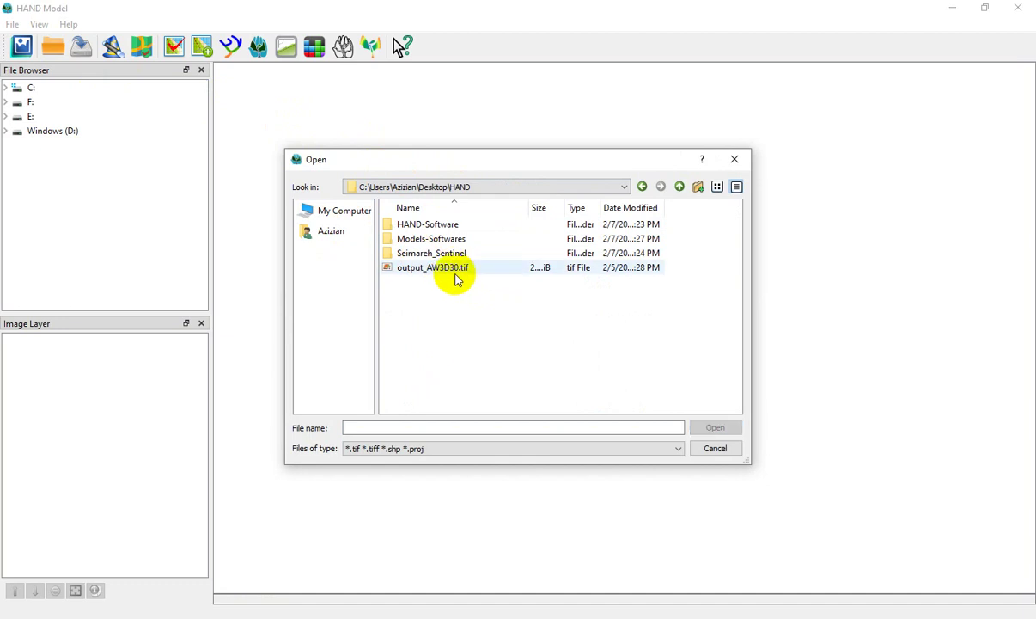
click(431, 269)
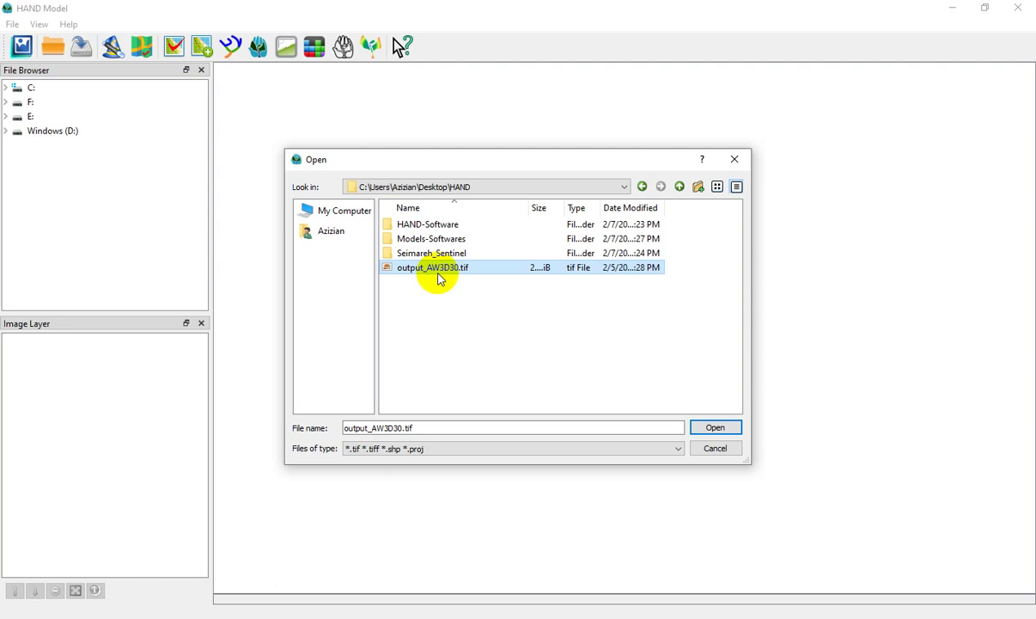
click(296, 563)
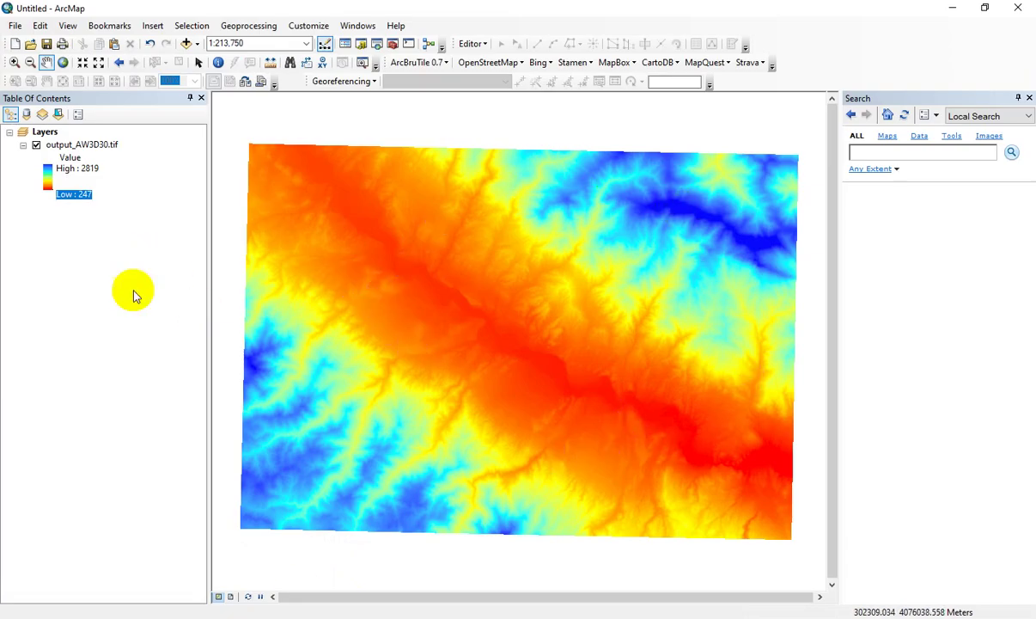
right_click(83, 145)
click(143, 356)
click(341, 165)
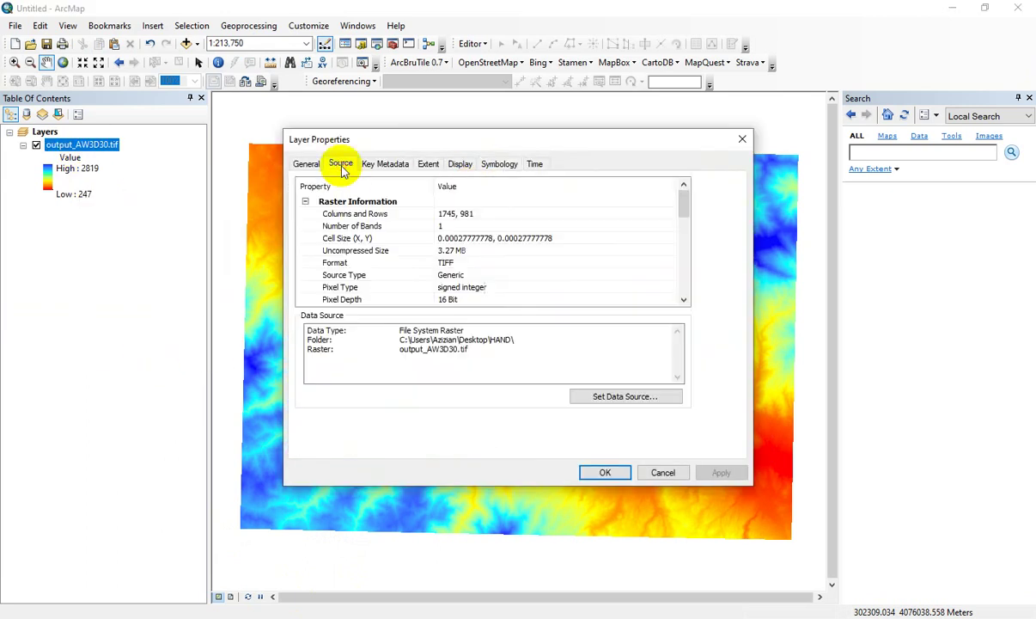
scroll(524, 275, down, 2)
scroll(539, 270, down, 3)
scroll(539, 273, down, 1)
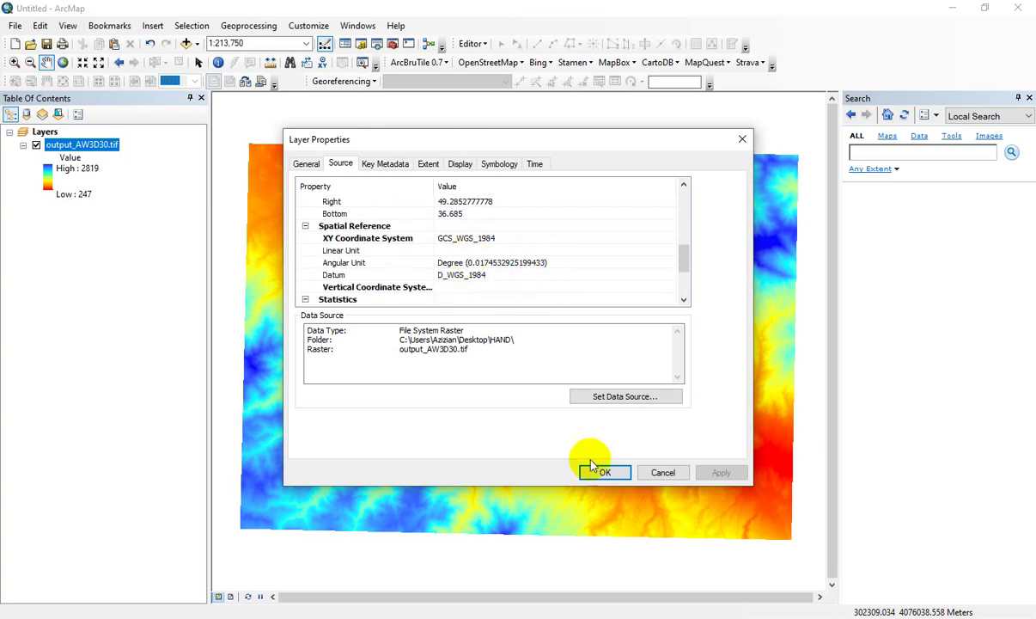
click(525, 265)
scroll(576, 280, down, 1)
scroll(574, 278, down, 2)
click(567, 262)
click(742, 138)
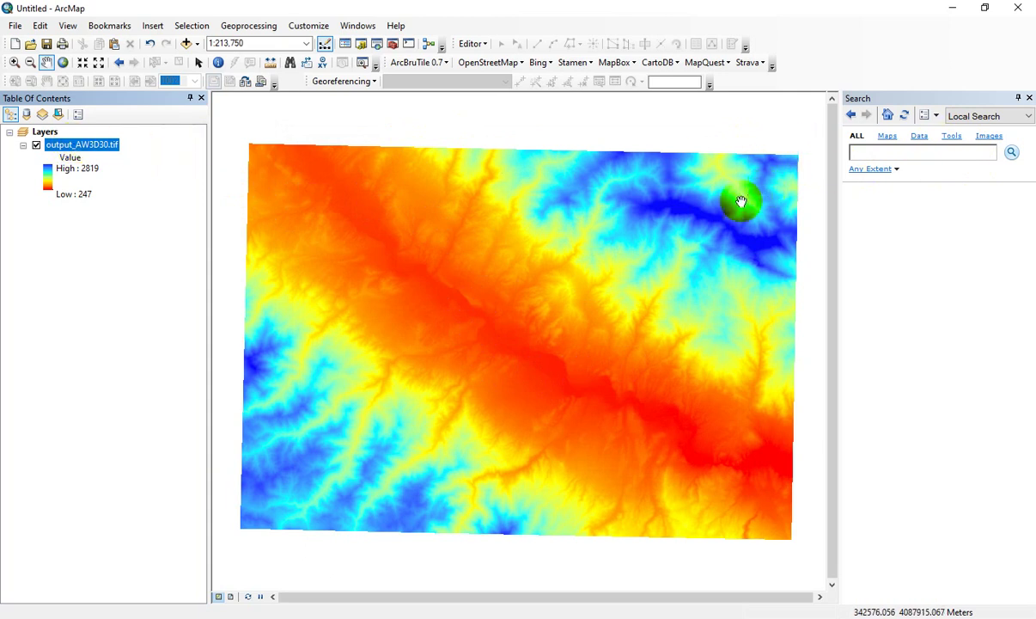
Step: Search geoprocessing tools for 'proj' and open Project Raster (Data Management)
click(952, 136)
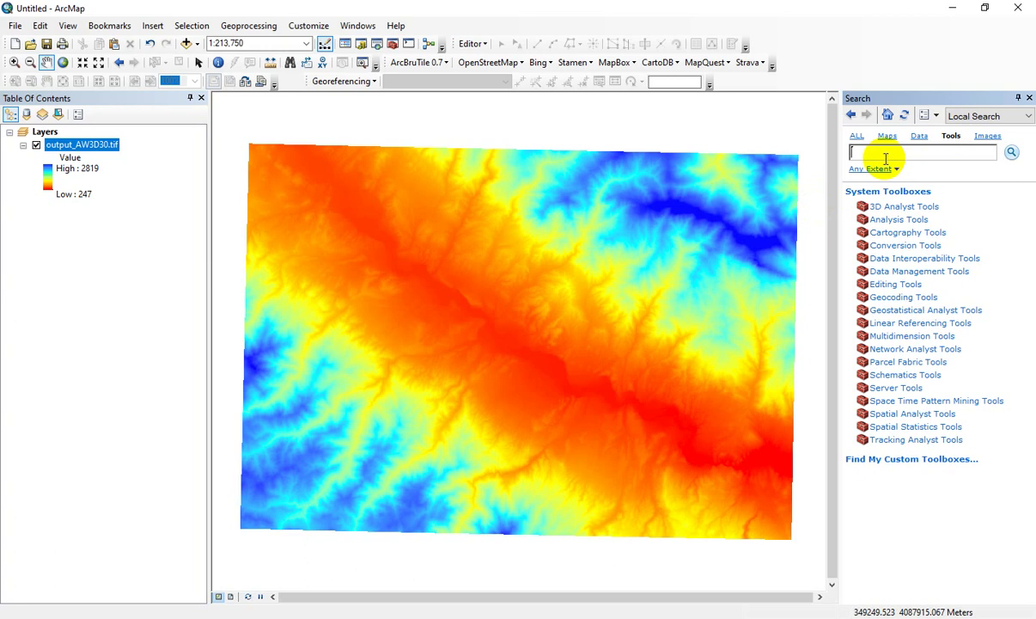
text(proj)
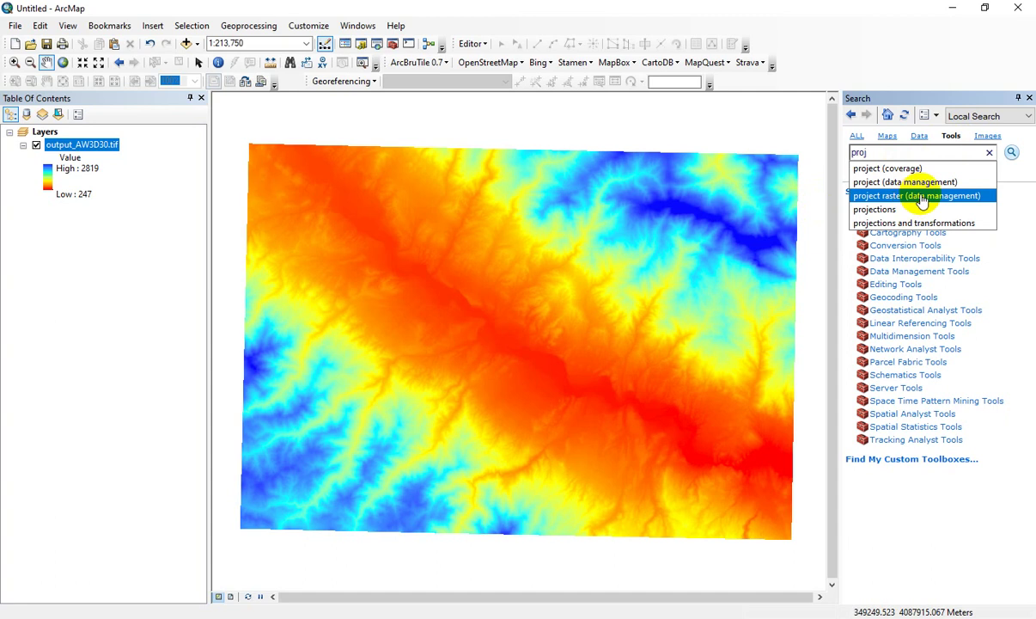
click(918, 196)
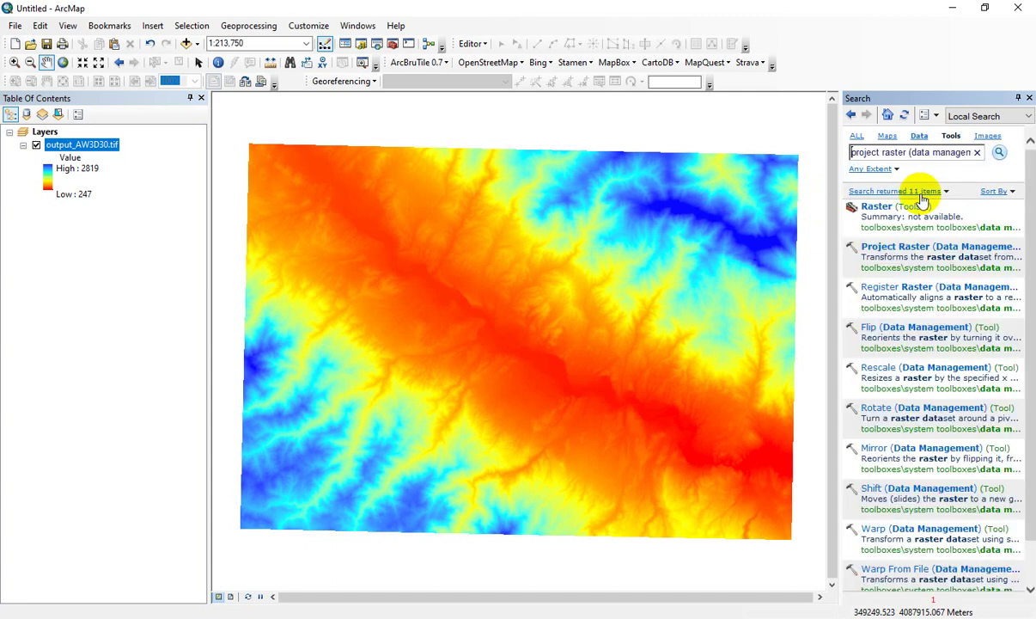
click(899, 248)
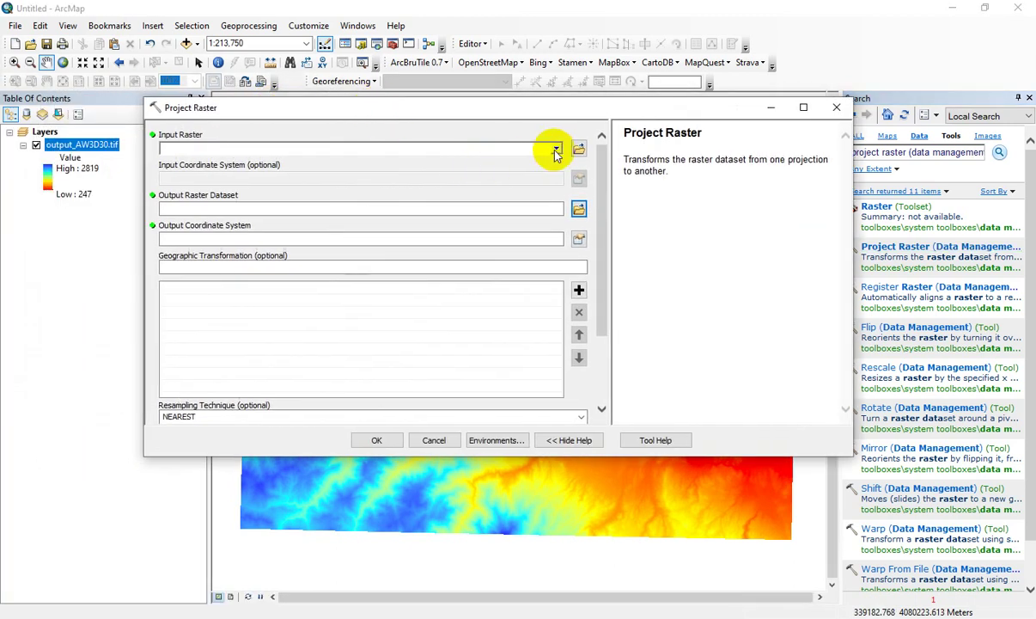
click(556, 149)
click(250, 185)
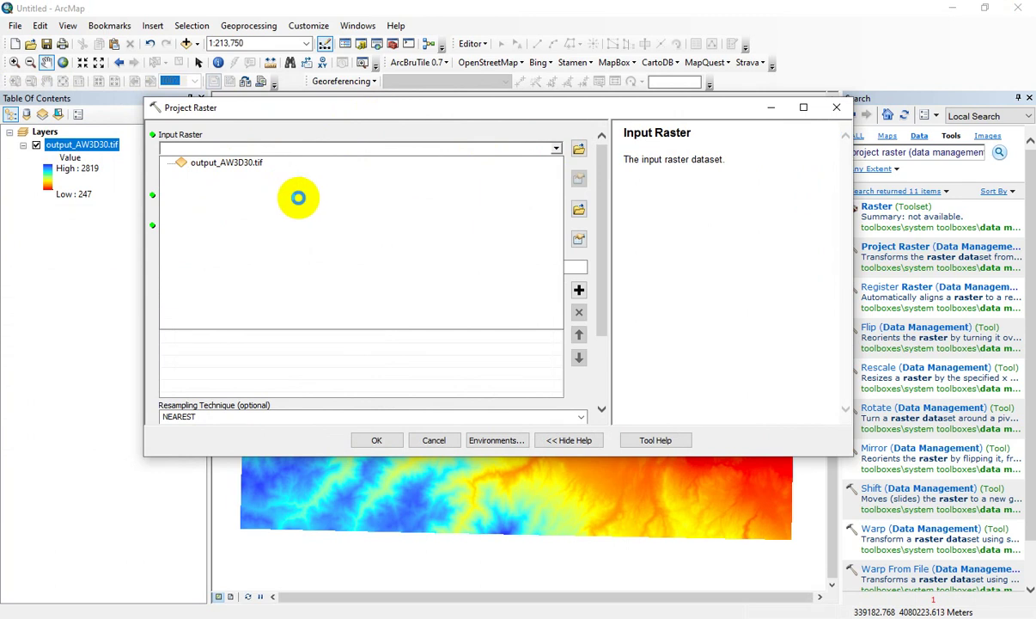
click(329, 196)
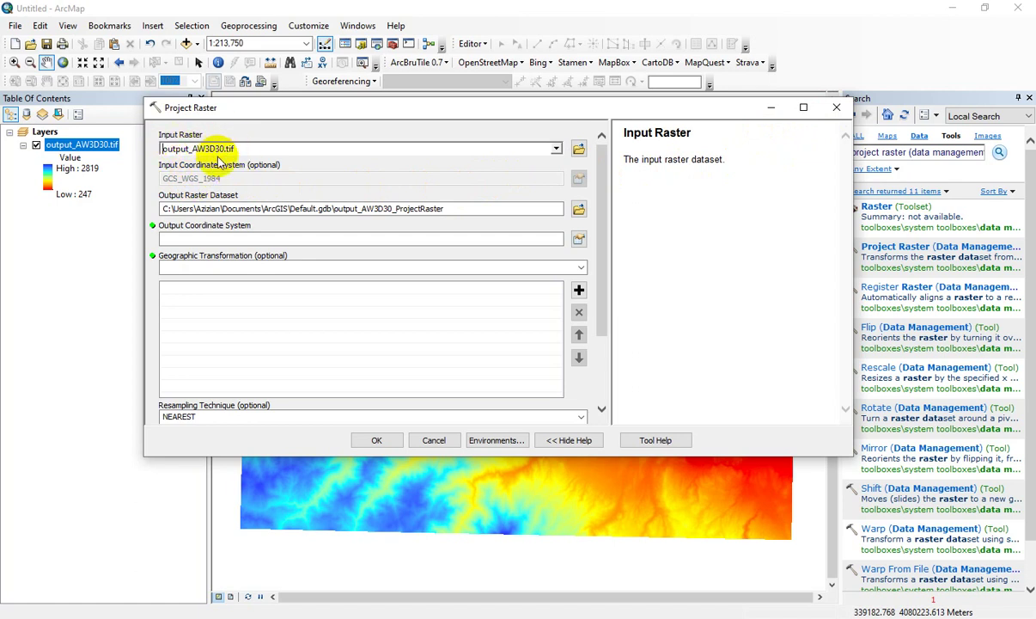
click(579, 238)
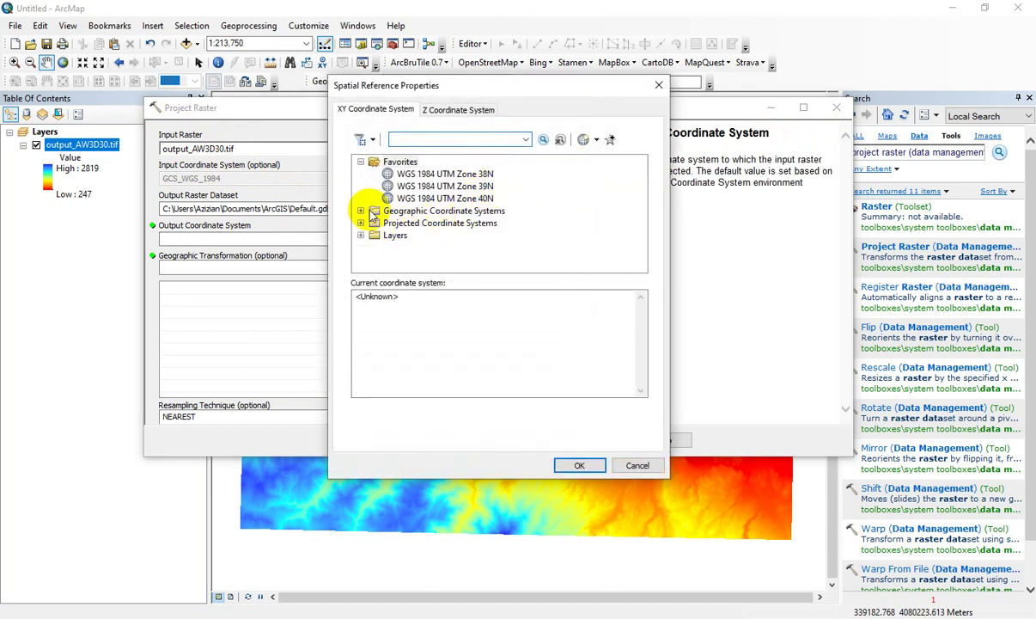
click(362, 210)
scroll(436, 228, down, 2)
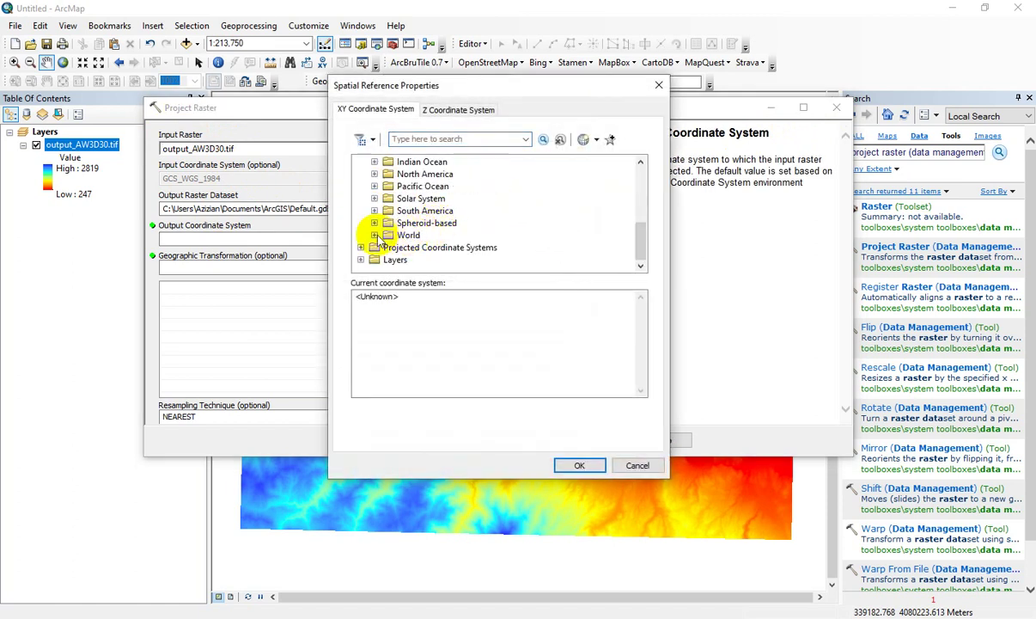
click(375, 235)
scroll(449, 244, down, 3)
click(441, 237)
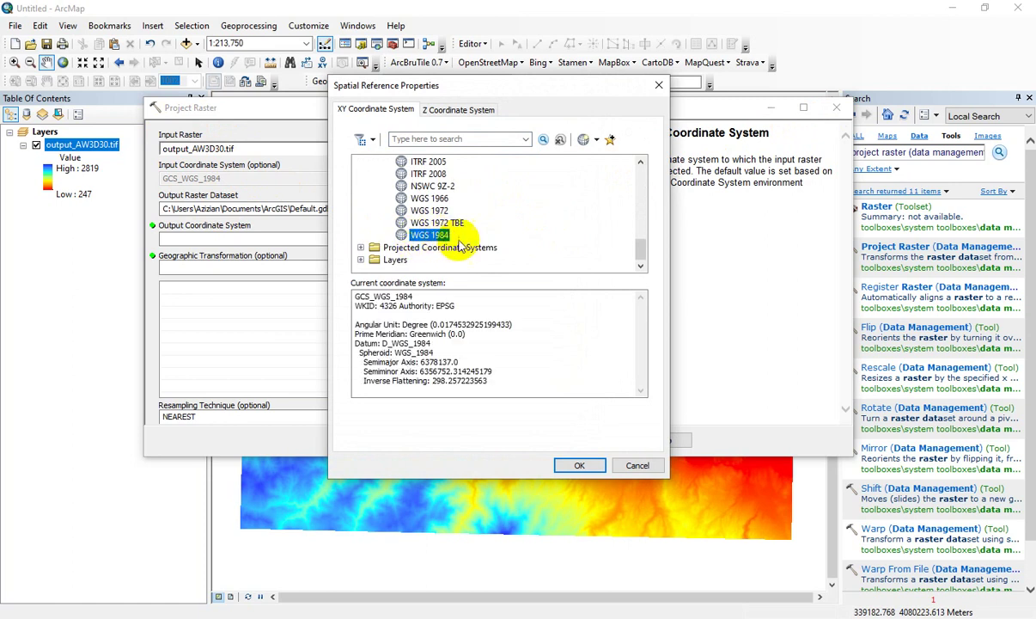
click(579, 464)
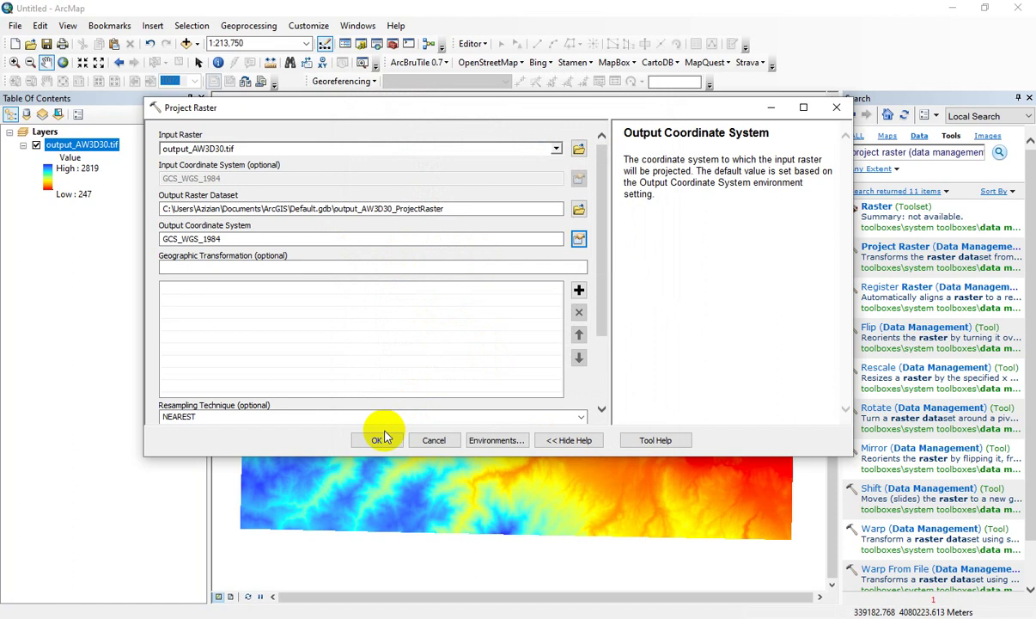
click(442, 440)
Step: Open output_AW3D30.tif in HAND Model as a DEM and display its elevation map
click(949, 13)
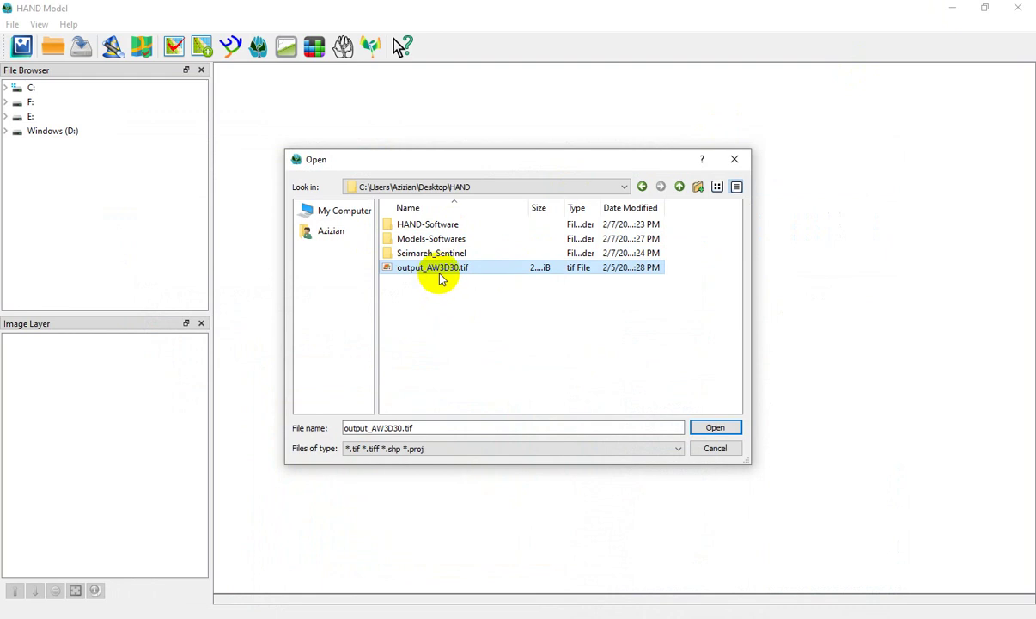
click(715, 427)
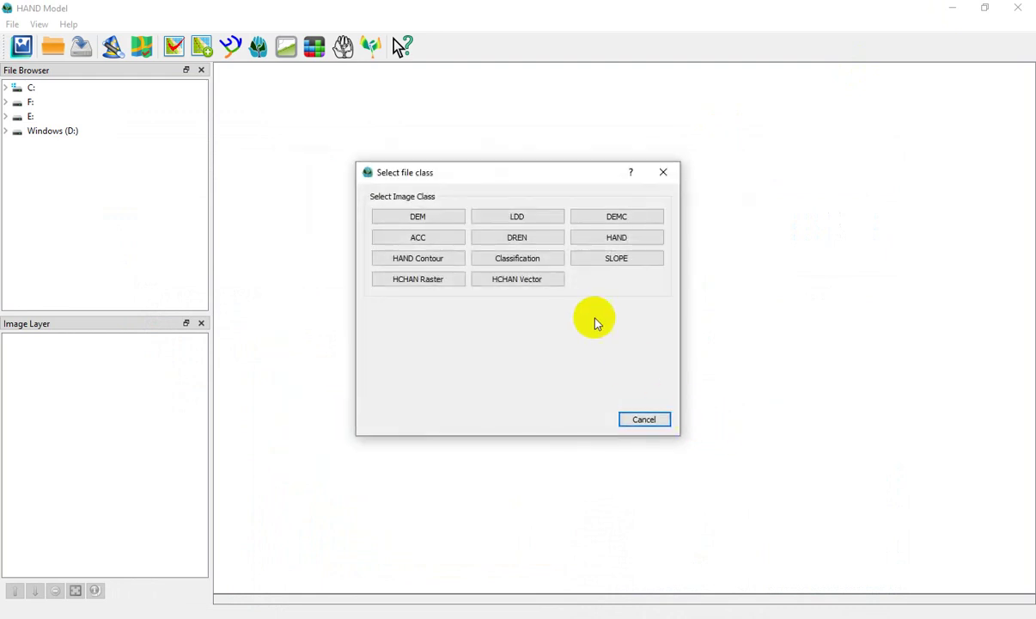
click(416, 217)
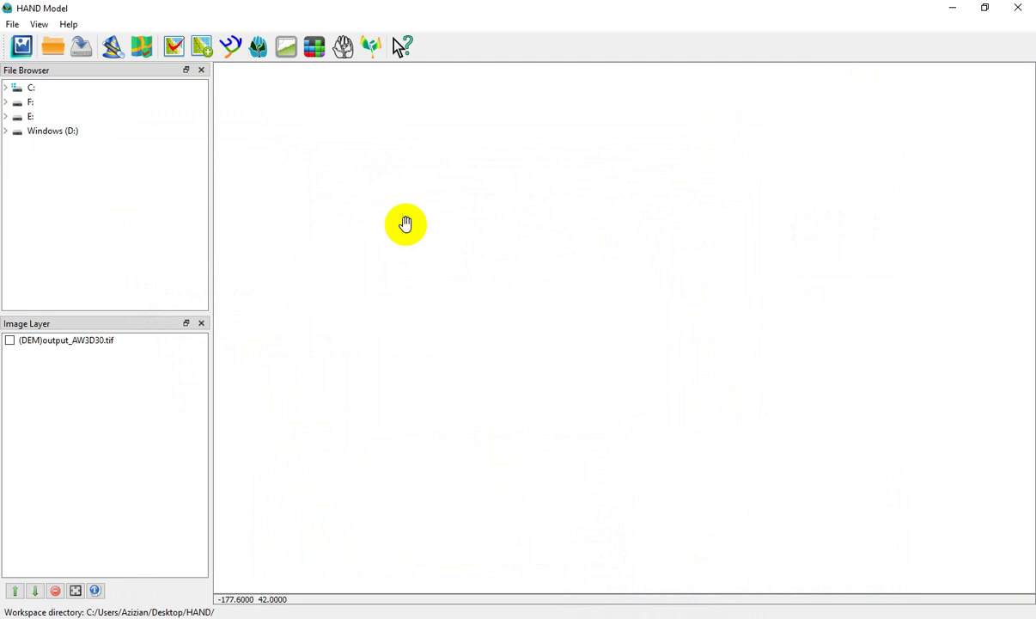
click(10, 340)
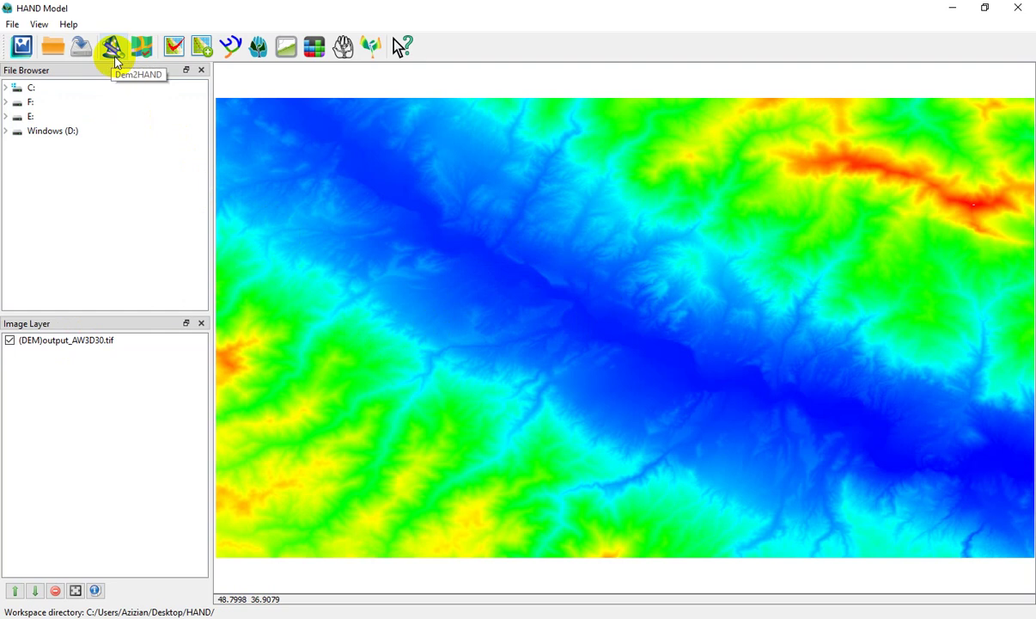
Step: Choose Desktop\HAND\output_AW3D30.tif as the Dem2Hand wizard's input DEM
click(112, 46)
click(645, 81)
click(113, 48)
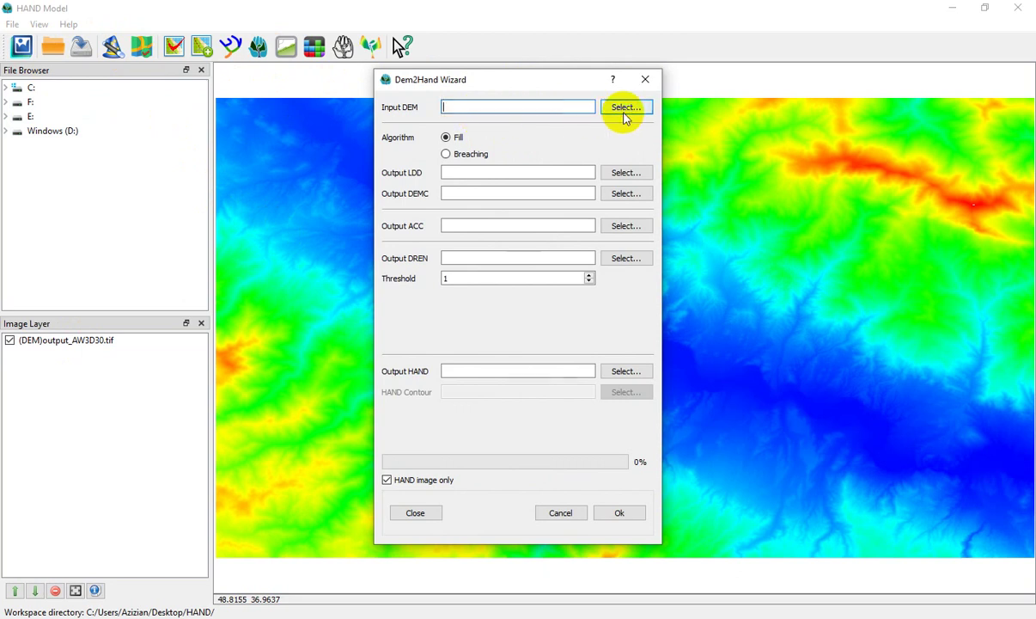
click(625, 110)
click(332, 230)
double_click(436, 255)
double_click(422, 254)
click(425, 268)
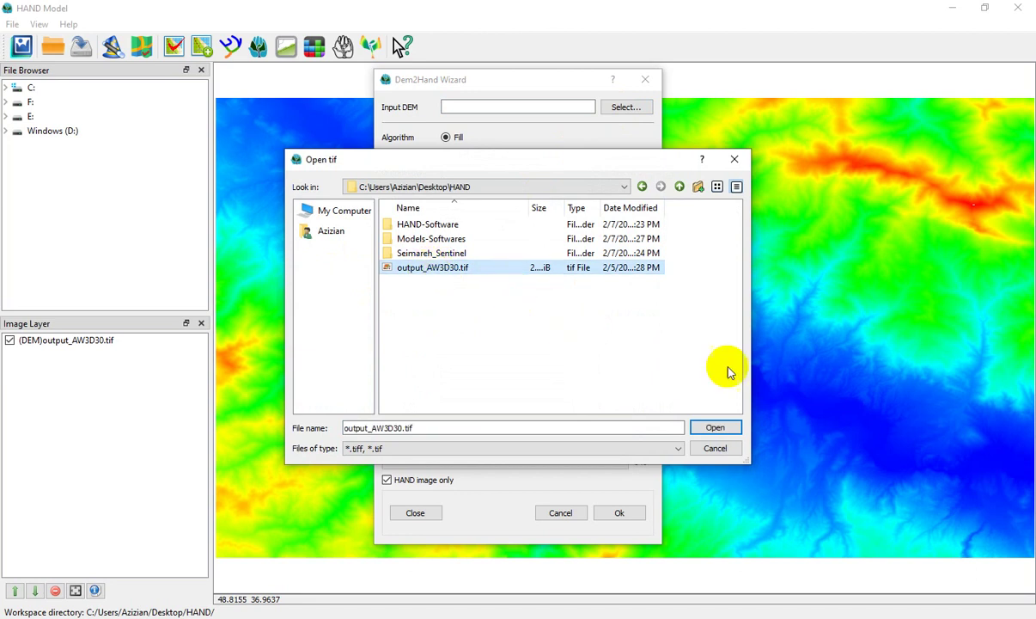
click(710, 427)
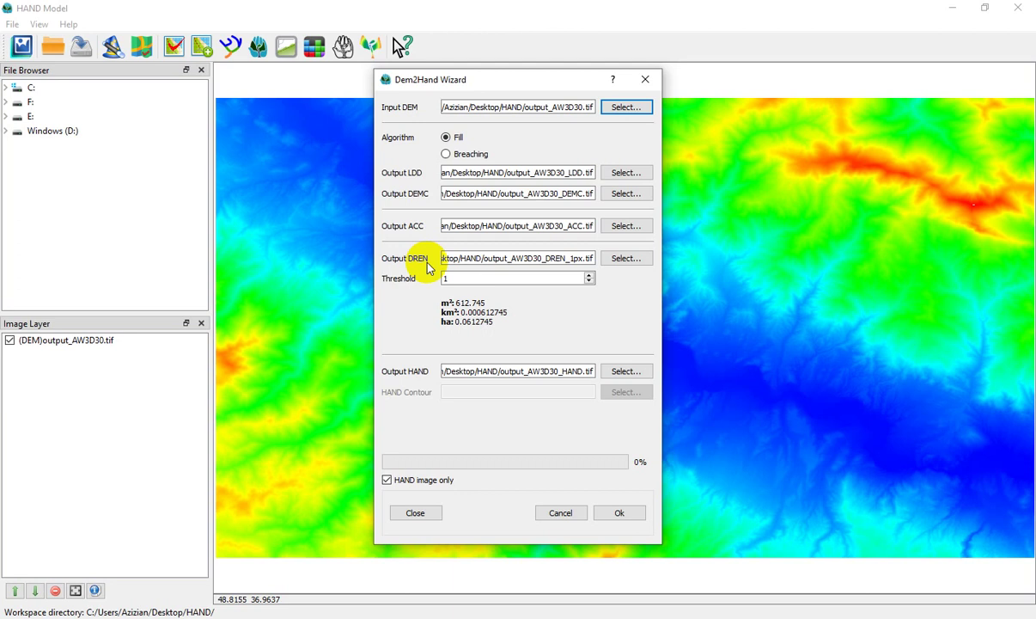
Step: Set the Dem2Hand threshold to 10000, leaving HAND image only enabled
click(463, 282)
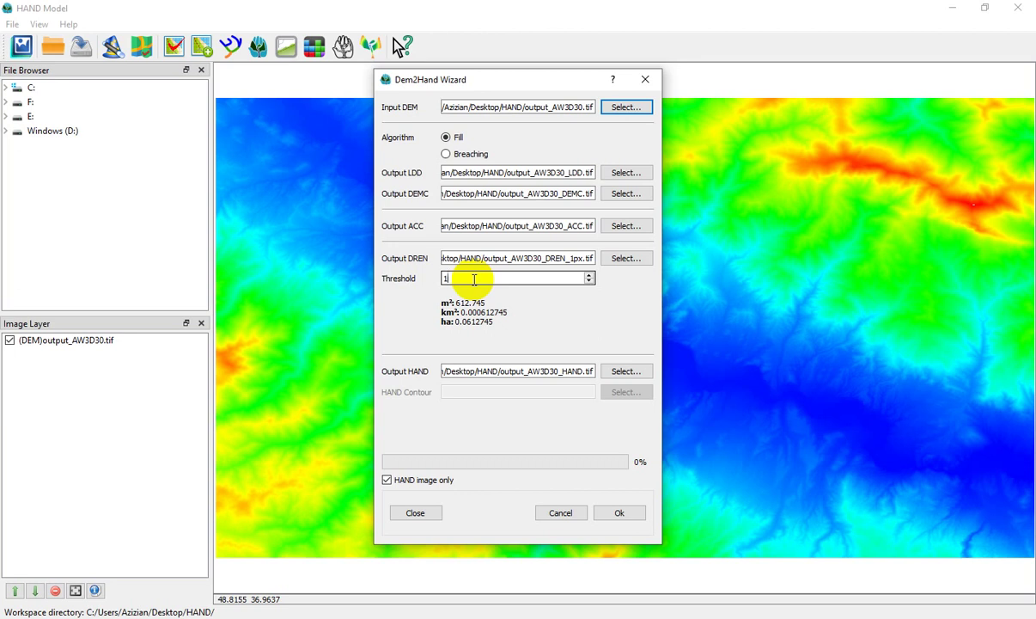
text(0000)
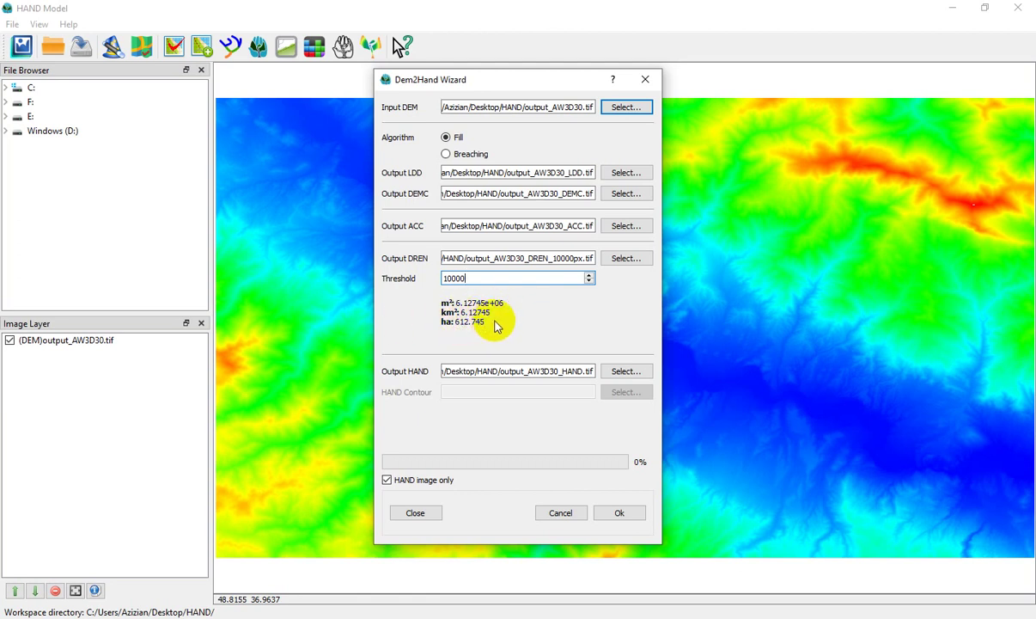
click(509, 280)
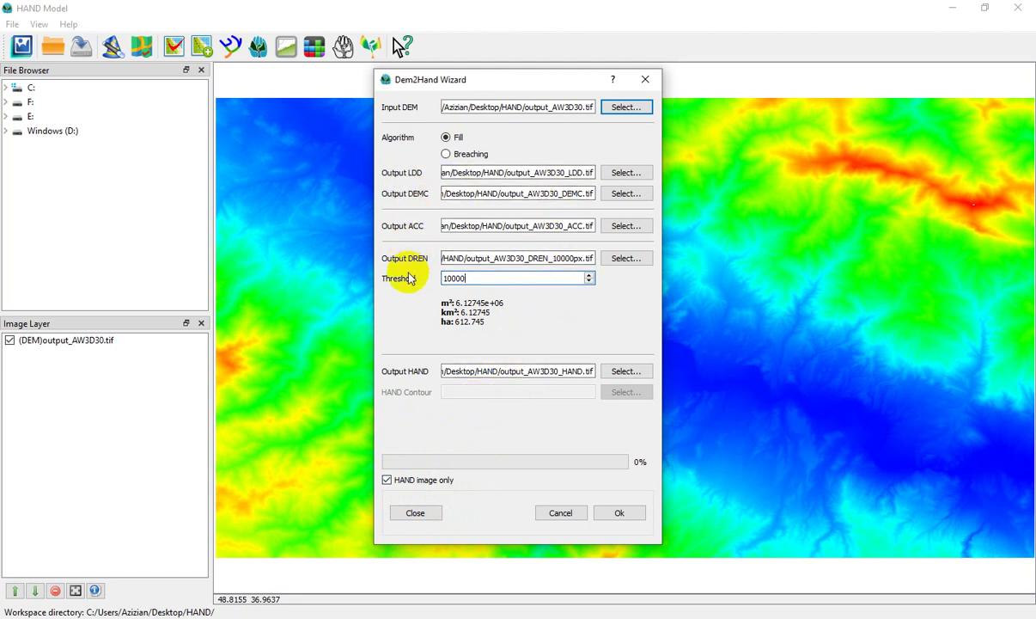
click(388, 479)
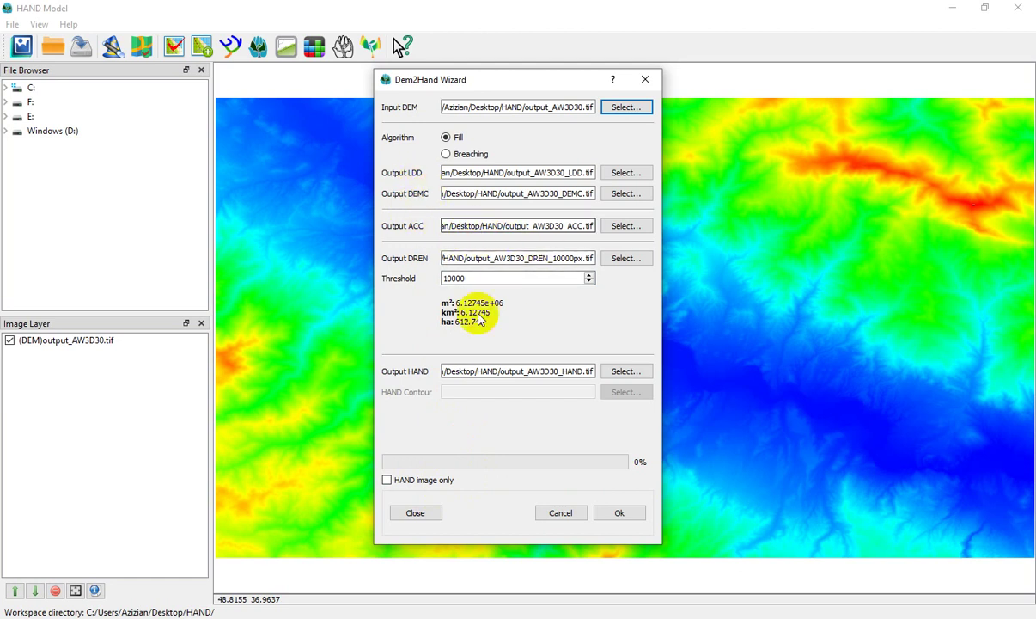
click(408, 479)
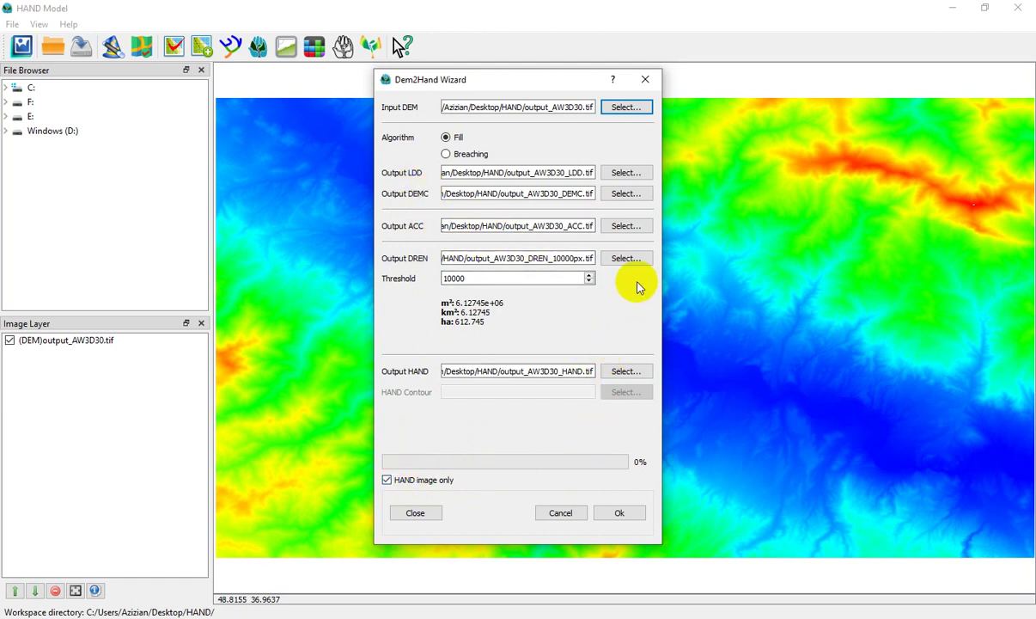
Step: Run Dem2Hand with threshold 10000 until it reports 'Process finished successfully'
click(620, 513)
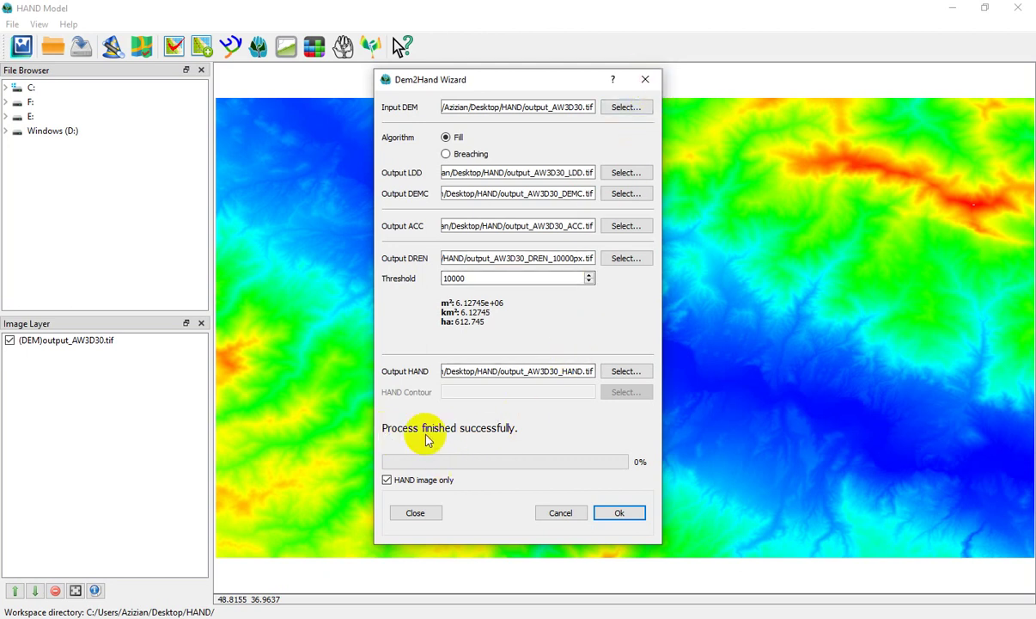
click(560, 512)
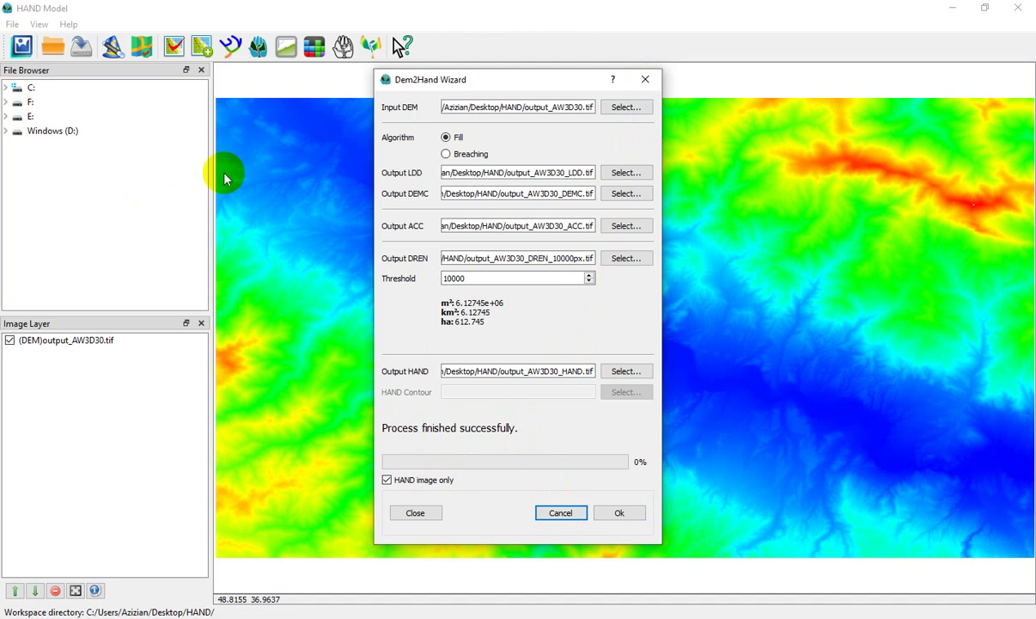
Step: Close the wizard and open Desktop\HAND\output_AW3D30_HAND.tif in HAND Model
click(417, 513)
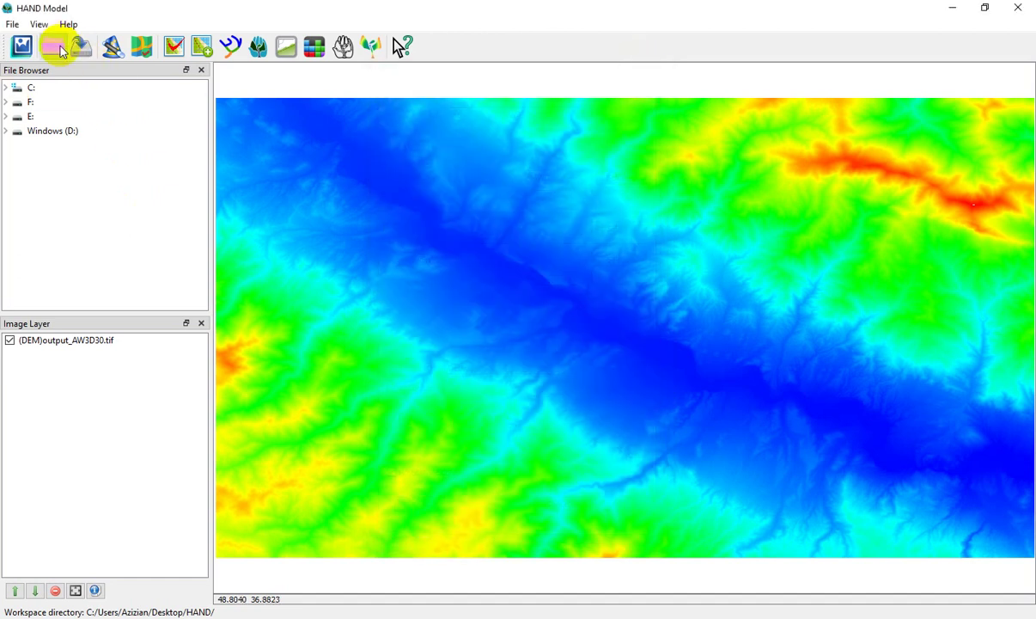
click(53, 47)
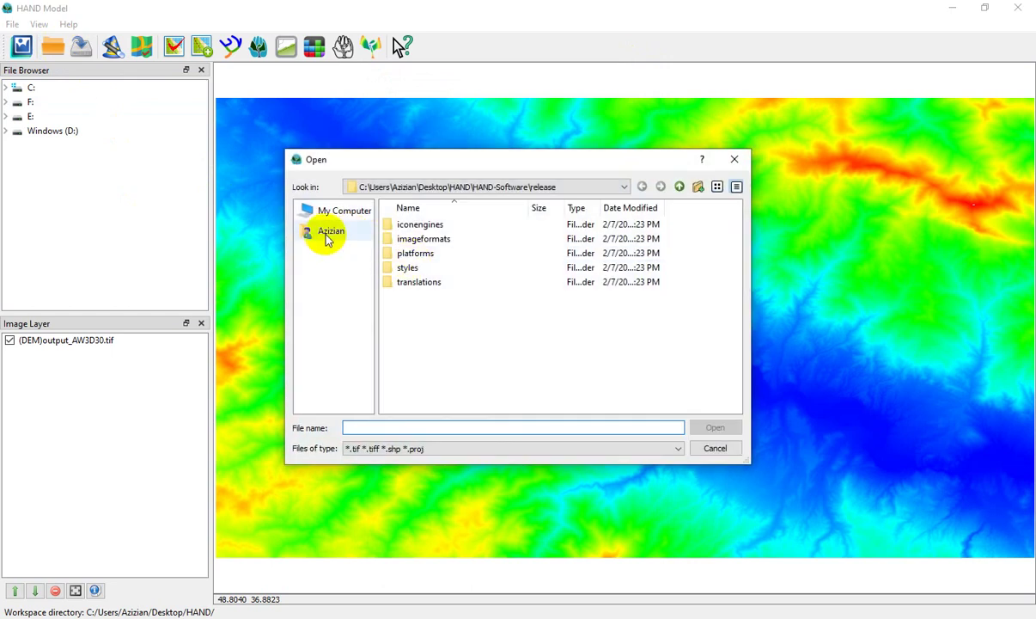
click(331, 232)
double_click(403, 254)
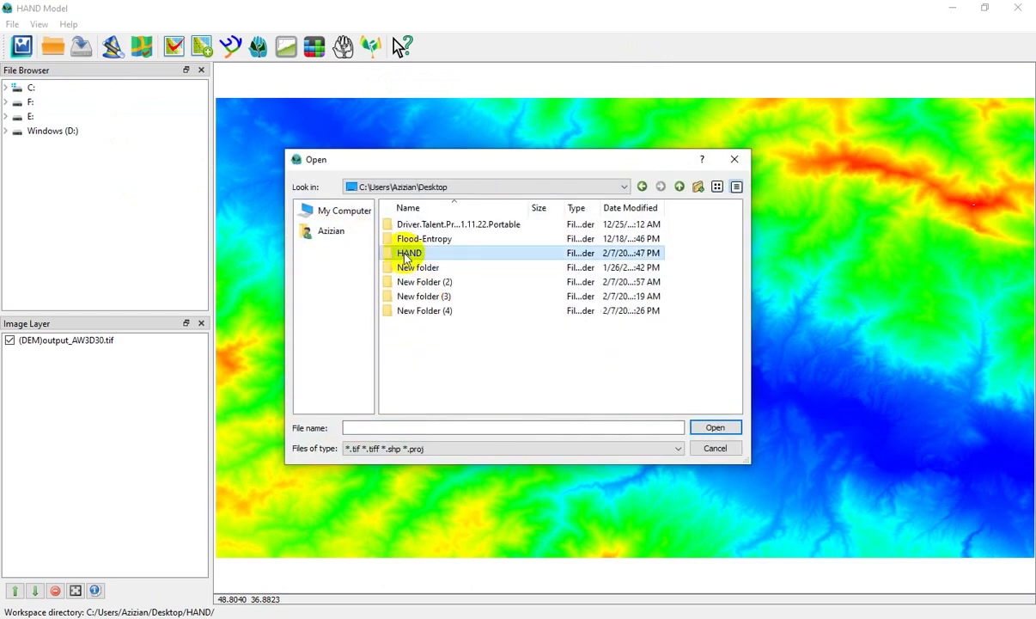
double_click(407, 253)
click(430, 282)
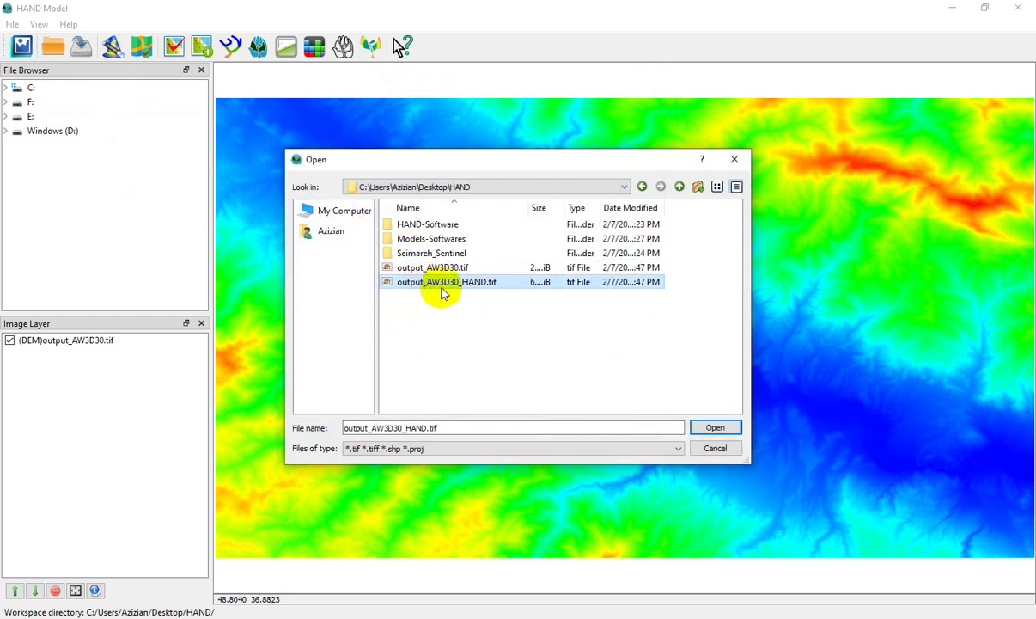
click(712, 427)
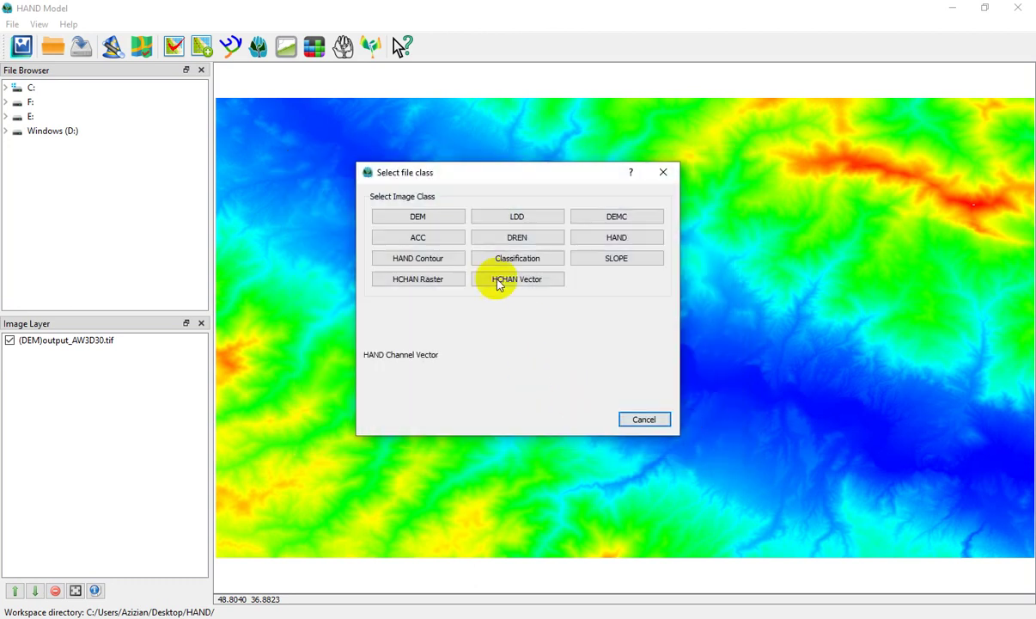
Step: Load it as a HAND layer, show it on the map, and hide the DEM layer
click(622, 238)
click(9, 340)
click(9, 352)
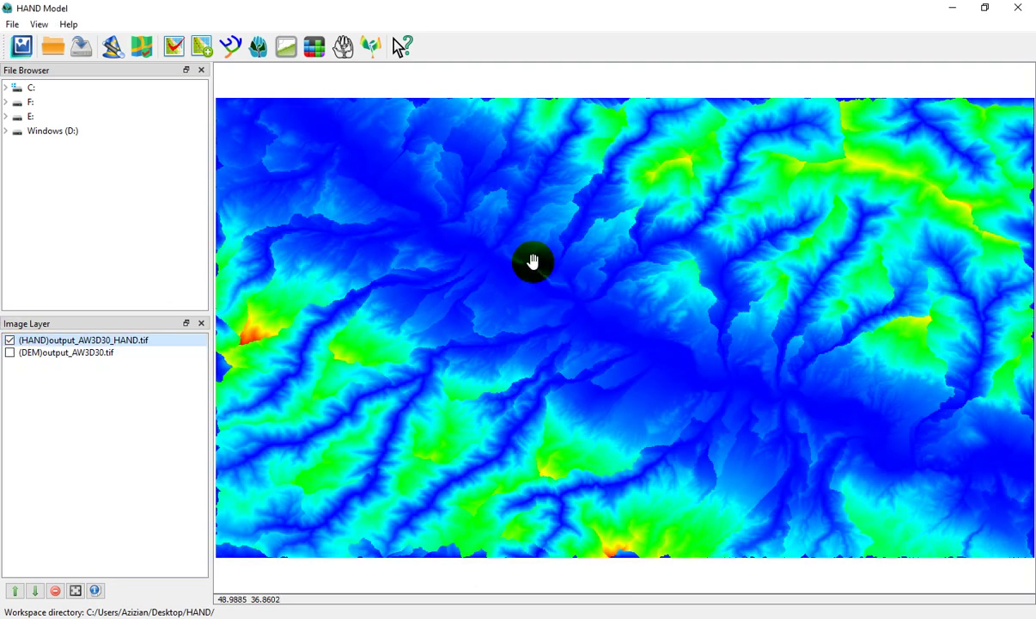
scroll(619, 302, down, 1)
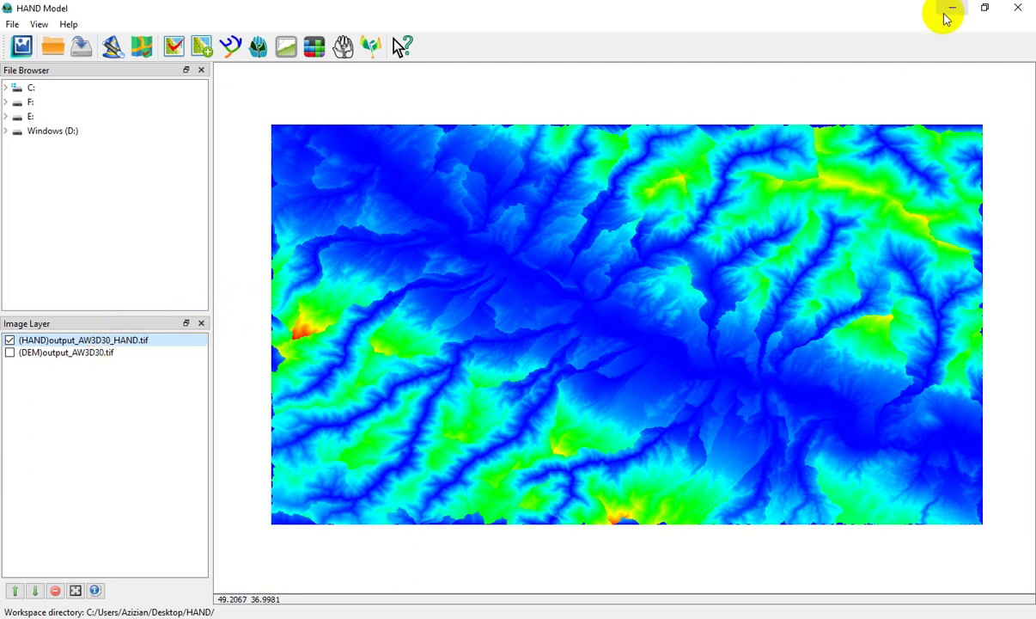
Step: Hide the HAND layer, close HAND Model, and bring ArcMap's elevation map back
click(10, 341)
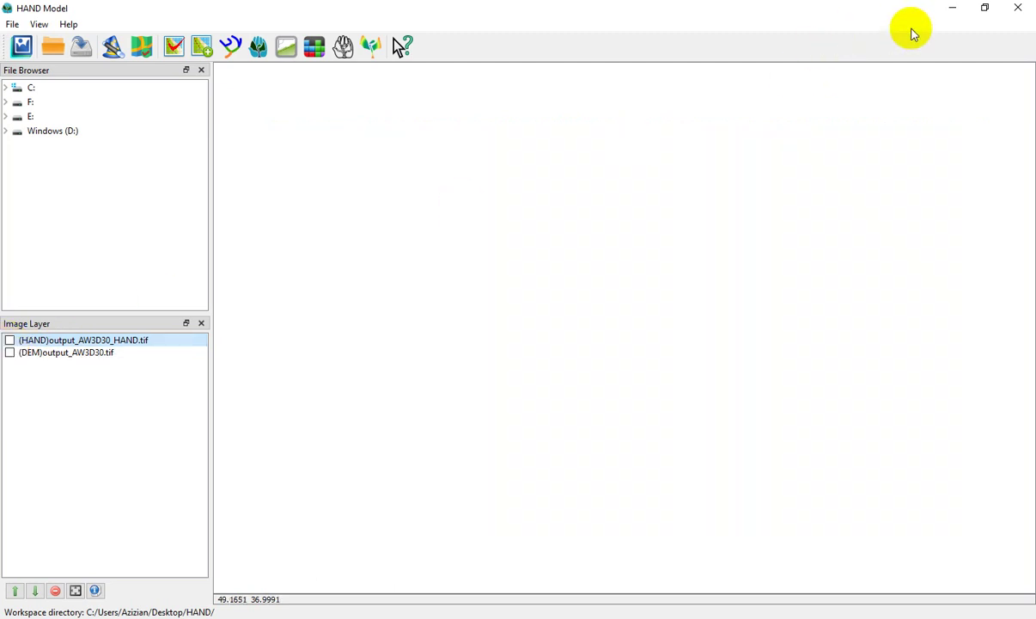
click(1016, 10)
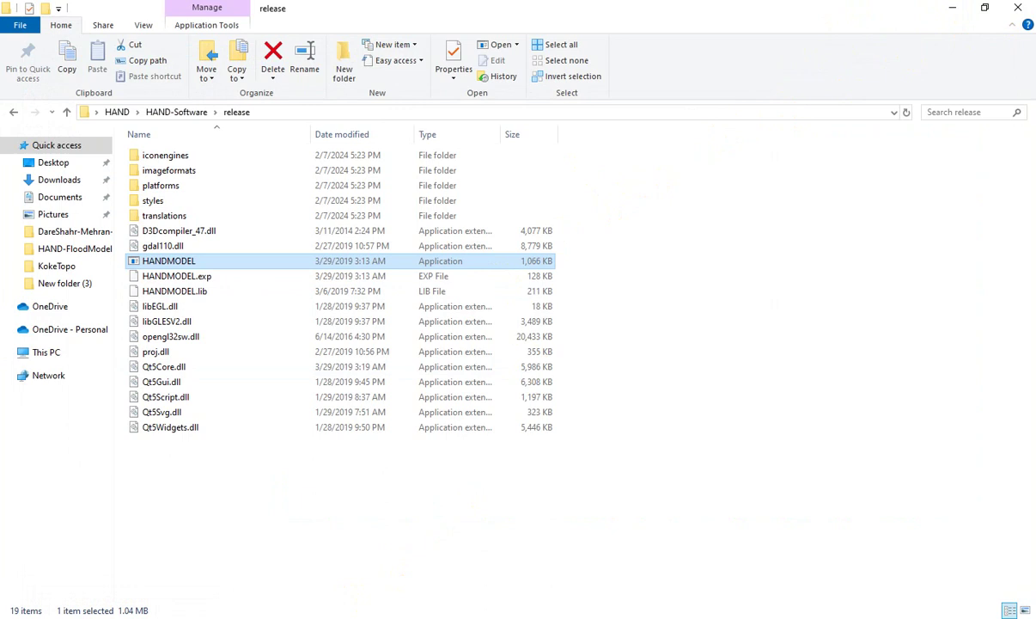
click(344, 617)
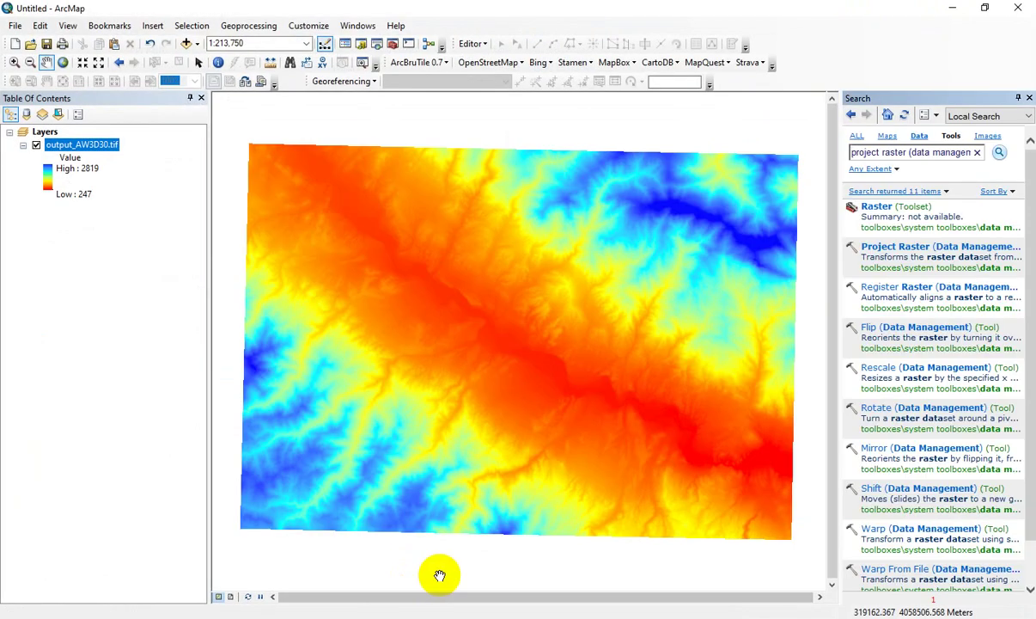